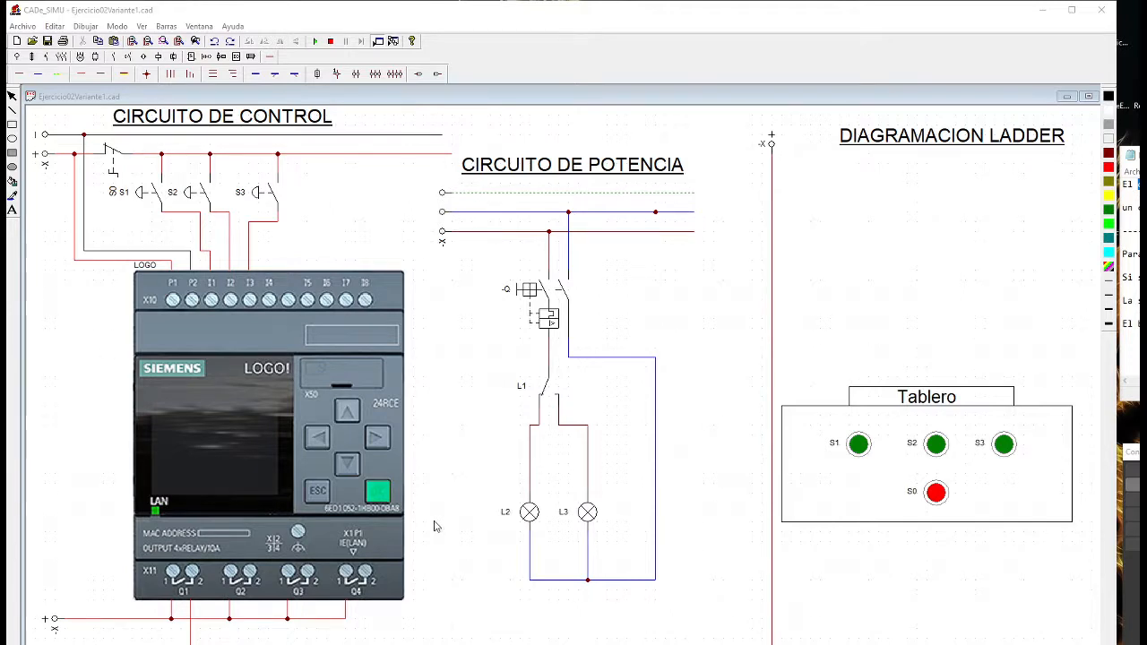
- Examine the control circuit, the power circuit and the ladder area with its spare contacts and coil
scroll(386, 485, down, 1)
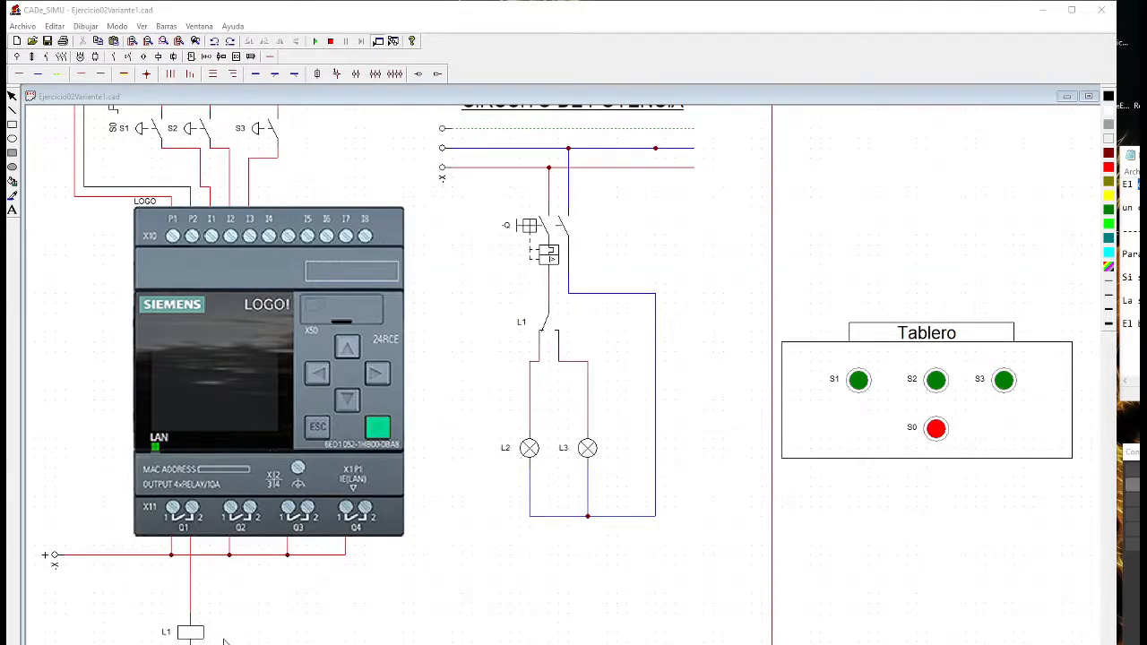
scroll(577, 536, up, 1)
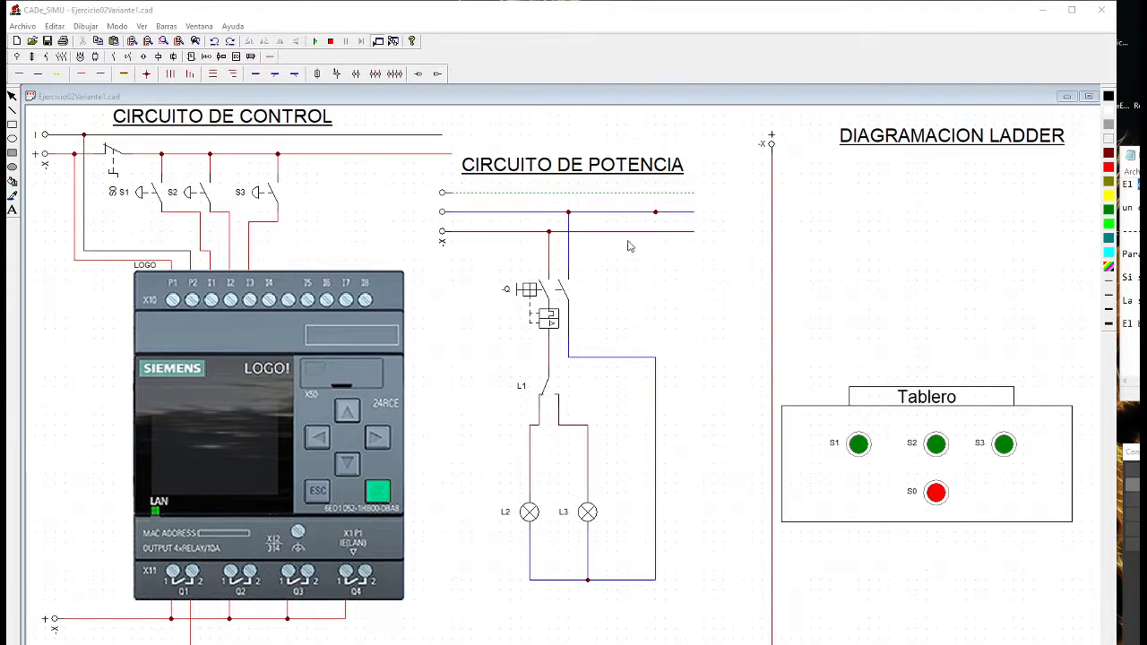
scroll(630, 244, down, 2)
scroll(628, 256, up, 2)
scroll(628, 258, down, 3)
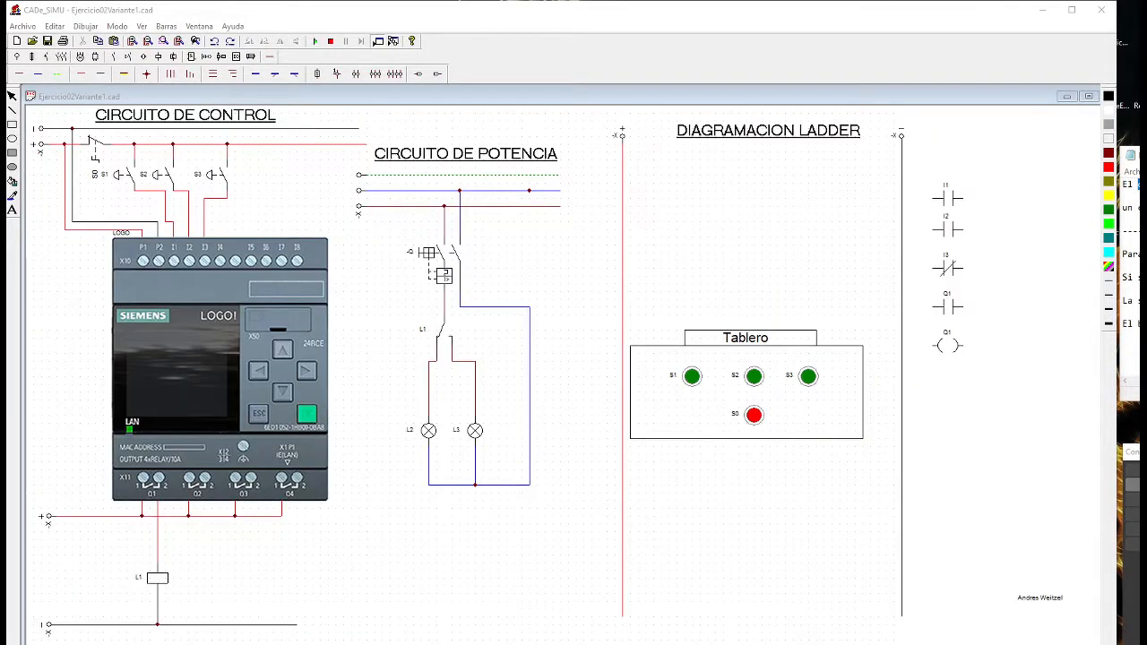
- Switch to the exercise notes in Notepad and compare the power circuit requirements with the protection and L1 contact in the drawing
drag(1139, 156, 565, 151)
drag(640, 201, 638, 199)
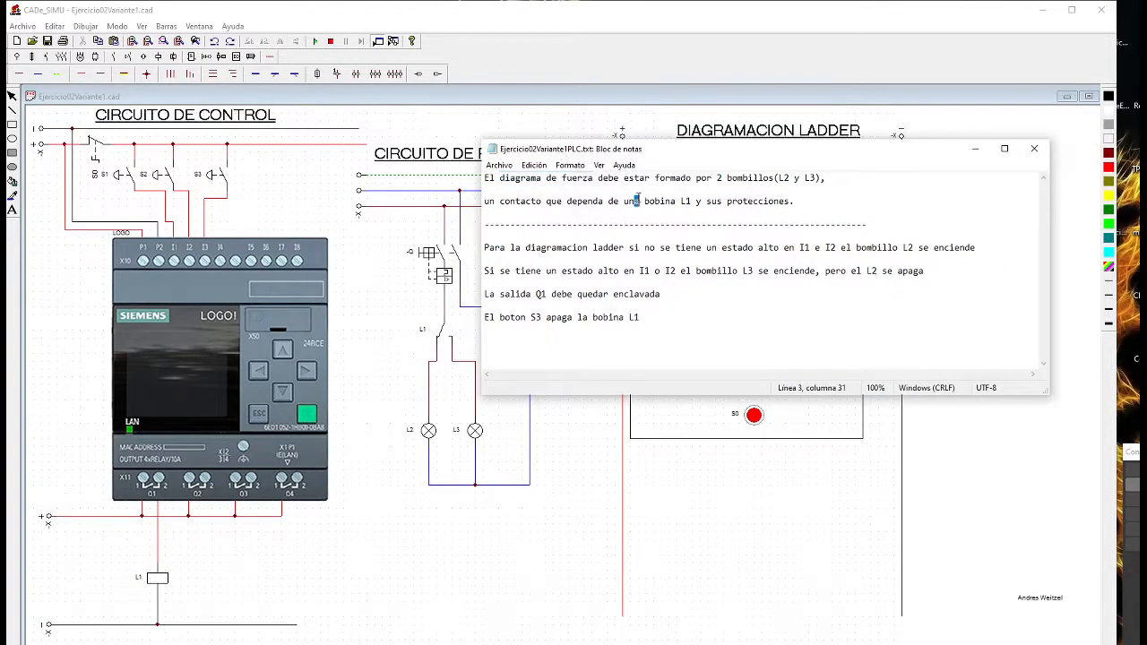
key(Up)
drag(676, 158, 769, 224)
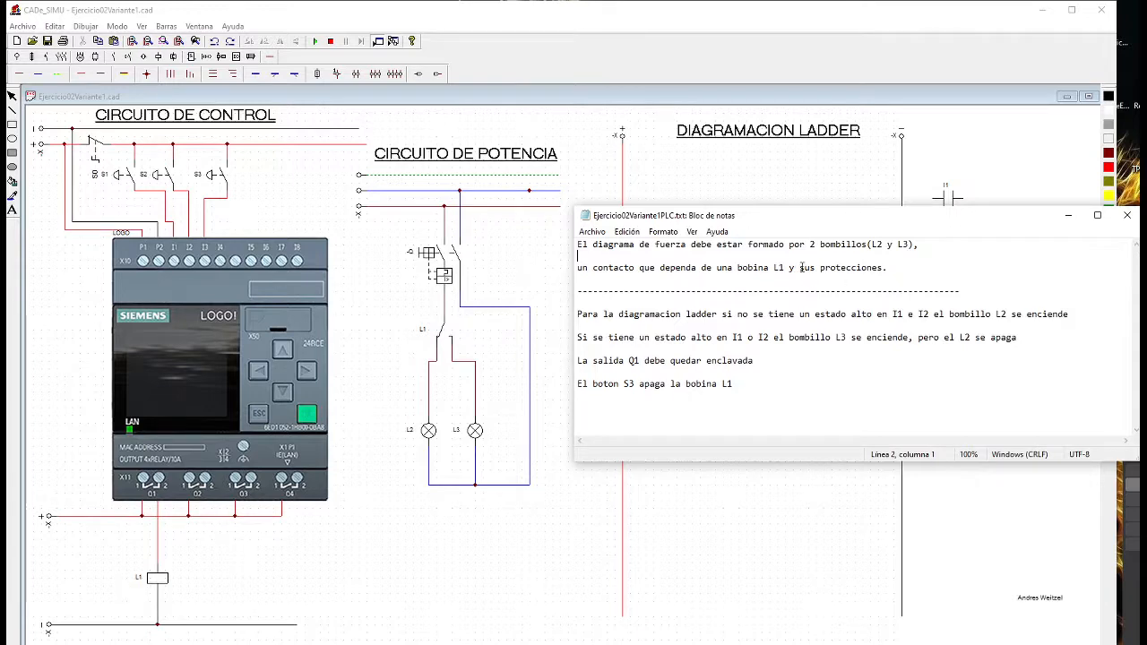
click(452, 274)
click(511, 268)
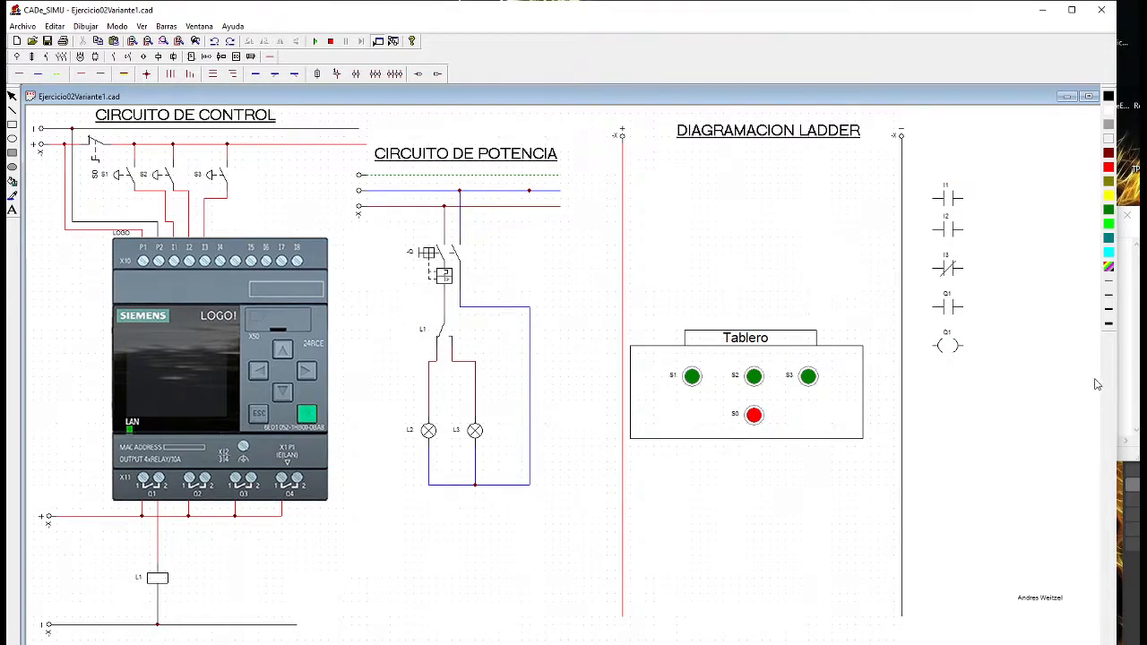
- Read the ladder requirements in the exercise notes for inputs I1 and I2 and lamps L2 and L3
click(1122, 380)
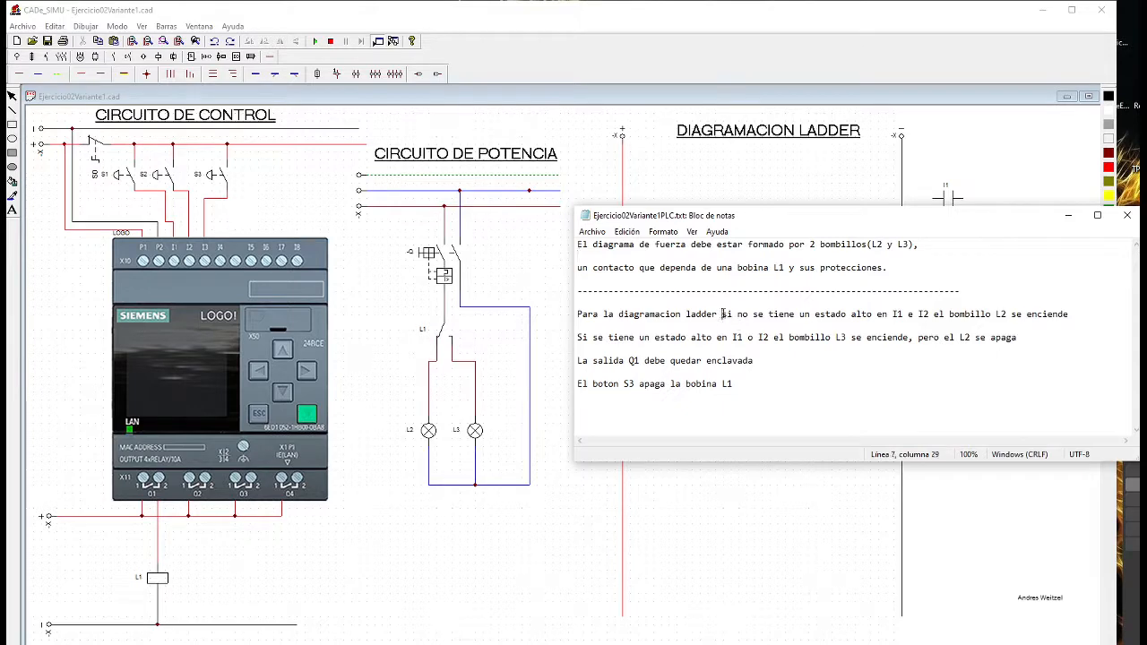
drag(721, 313, 935, 312)
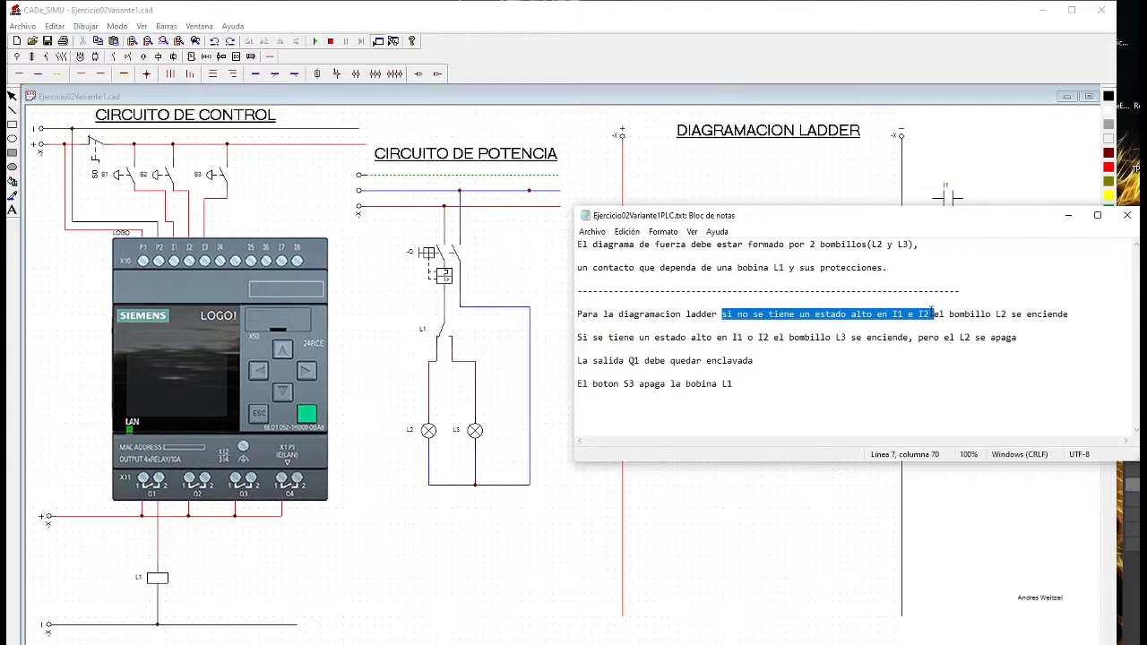
click(911, 315)
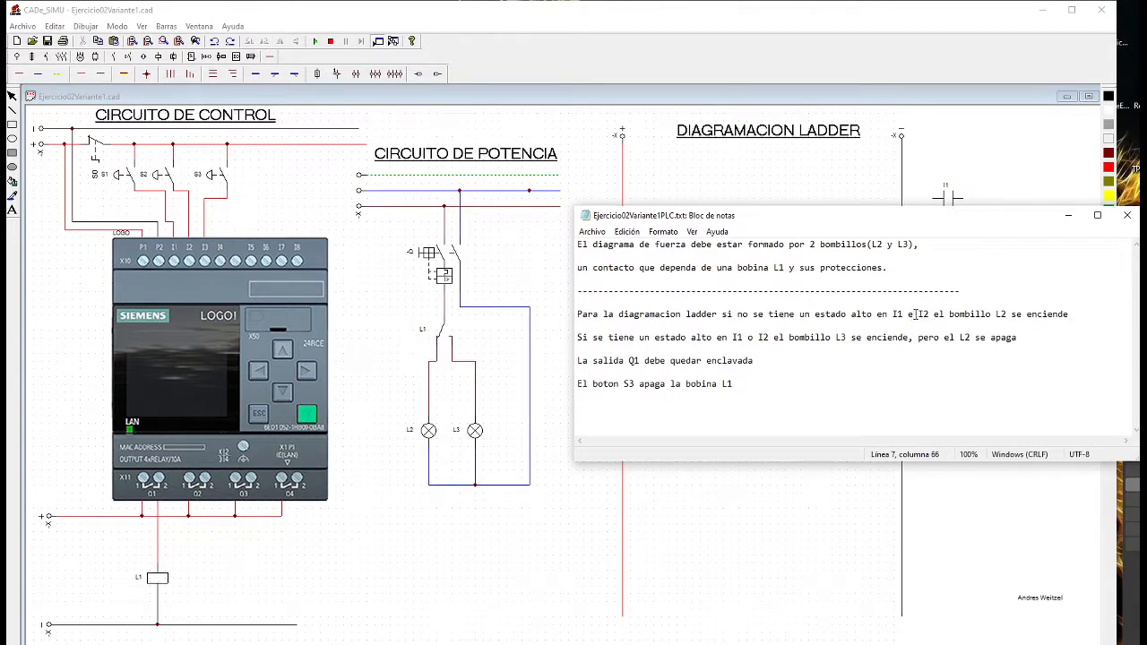
drag(913, 314, 908, 314)
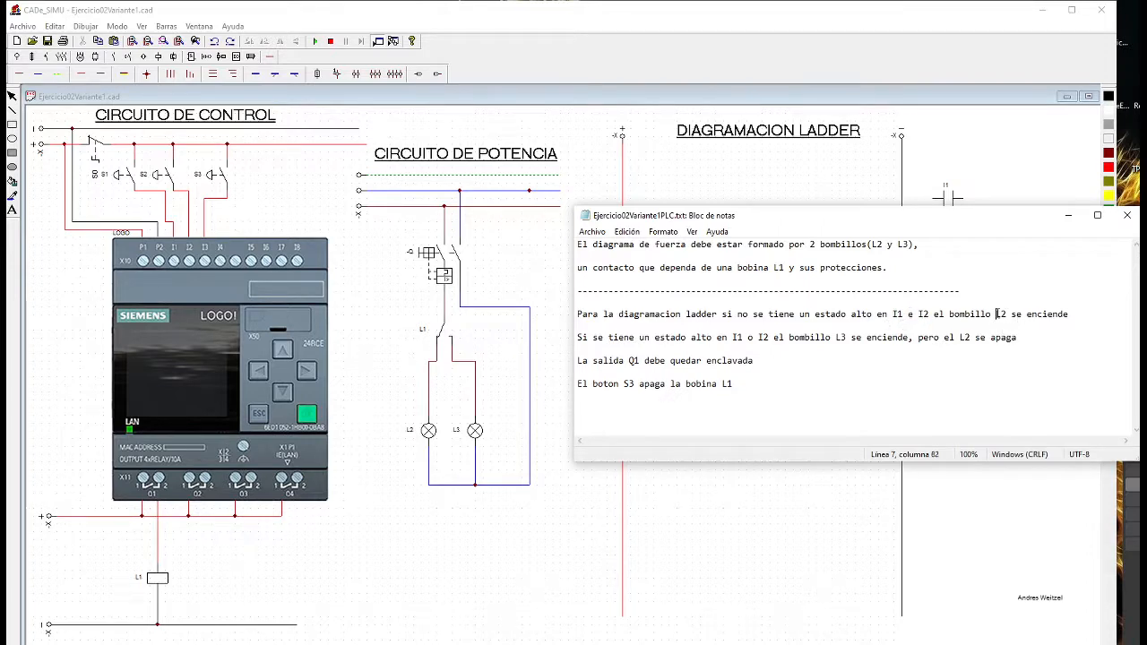
drag(996, 313, 1070, 316)
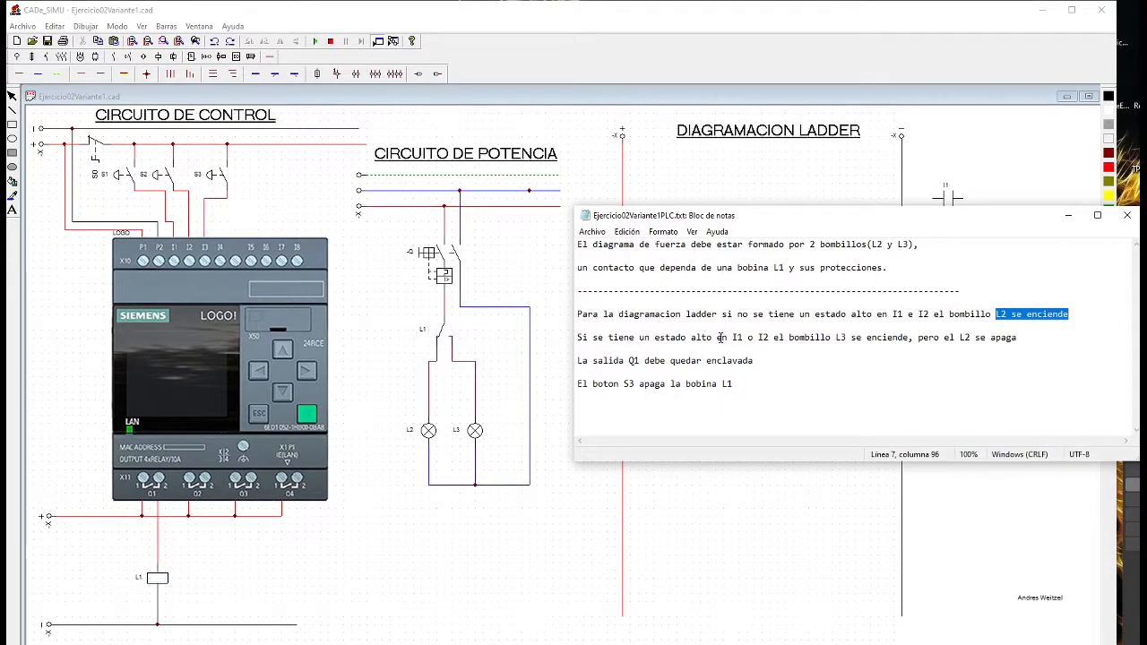
drag(720, 337, 770, 340)
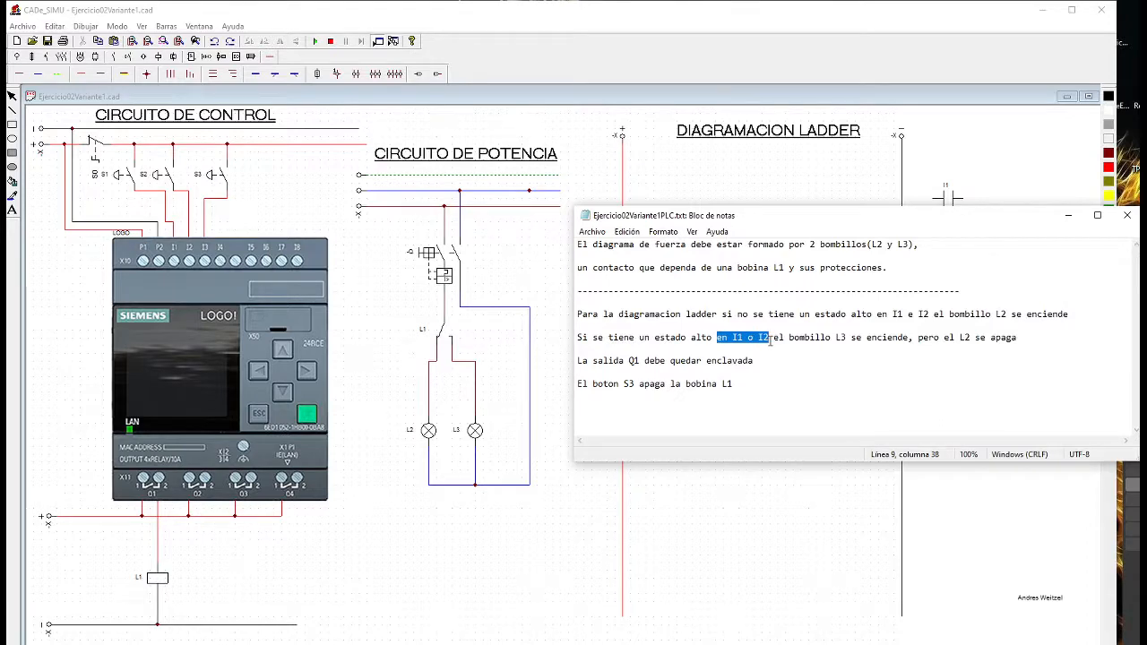
click(733, 338)
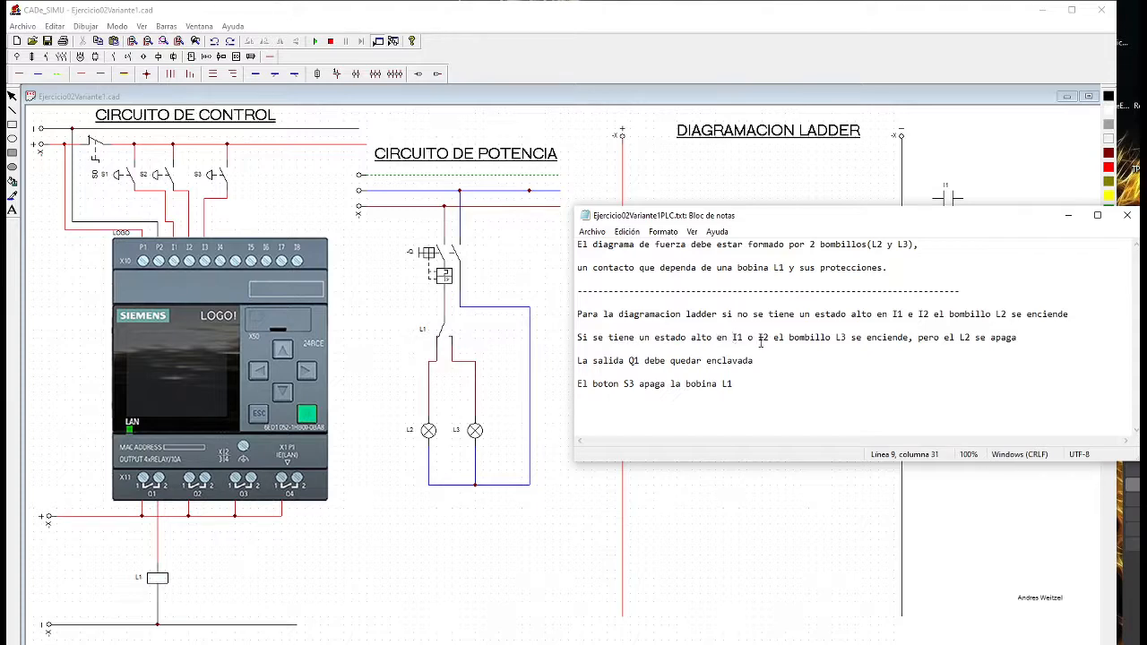
drag(732, 336, 770, 336)
click(733, 337)
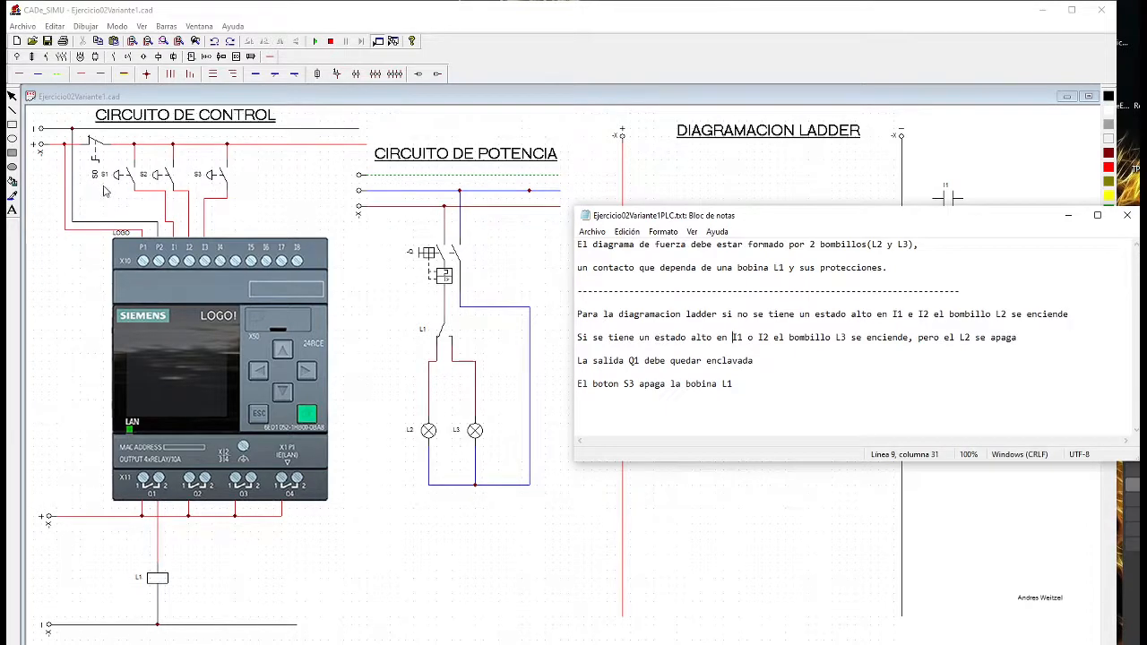
- Inspect how pushbuttons S1, S2 and S3 are wired to the LOGO! inputs in the control circuit
click(224, 185)
scroll(205, 186, up, 4)
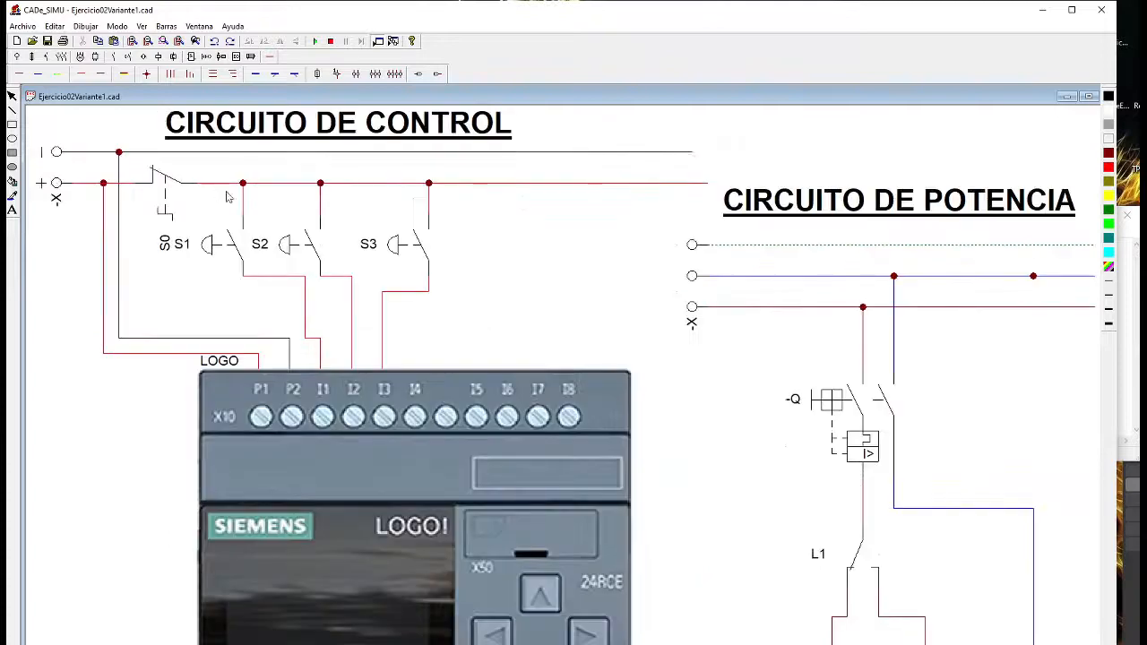
scroll(249, 302, up, 1)
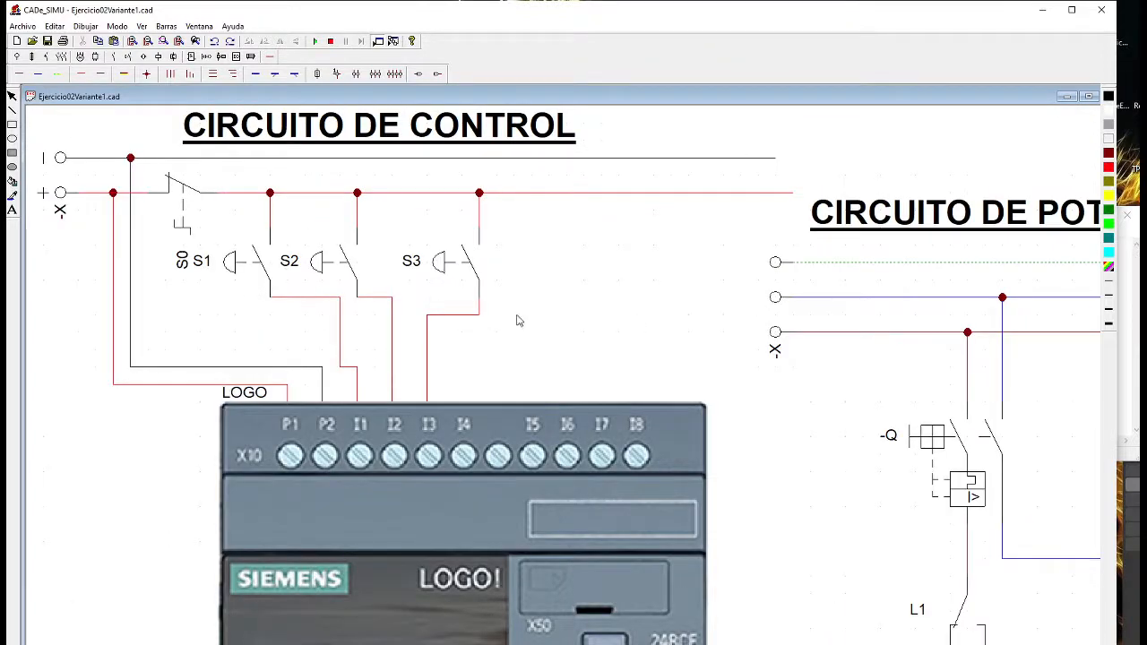
scroll(532, 398, down, 3)
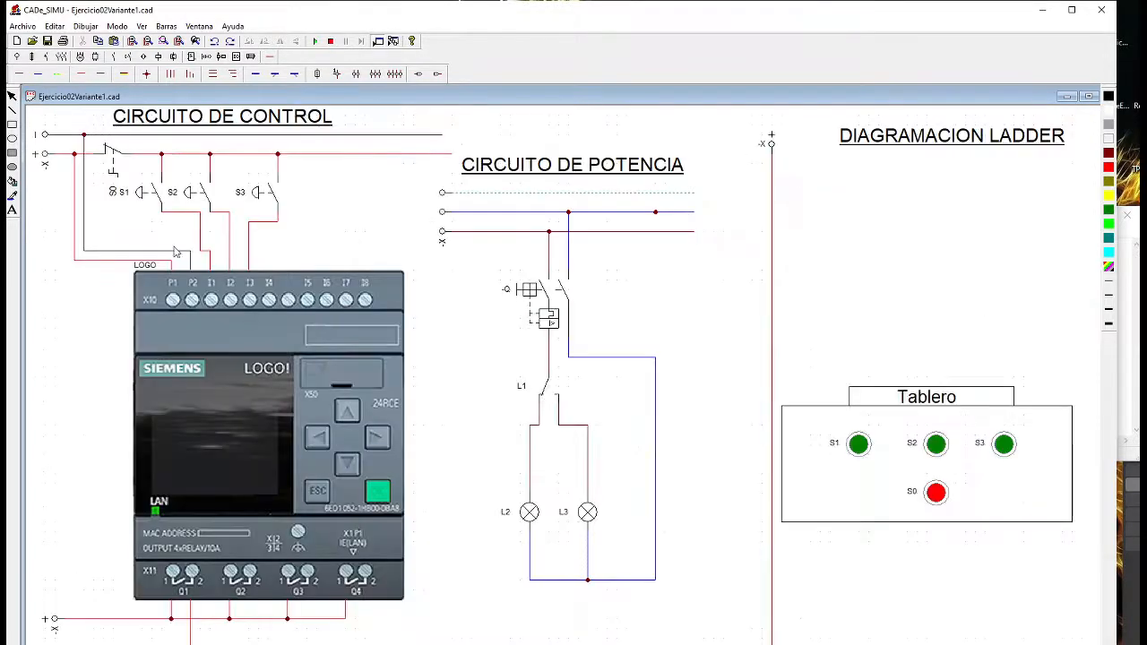
- Reread the condition for lighting L3 and turning off L2 in the notes, comparing it with the lamp branches of the power circuit
click(1134, 395)
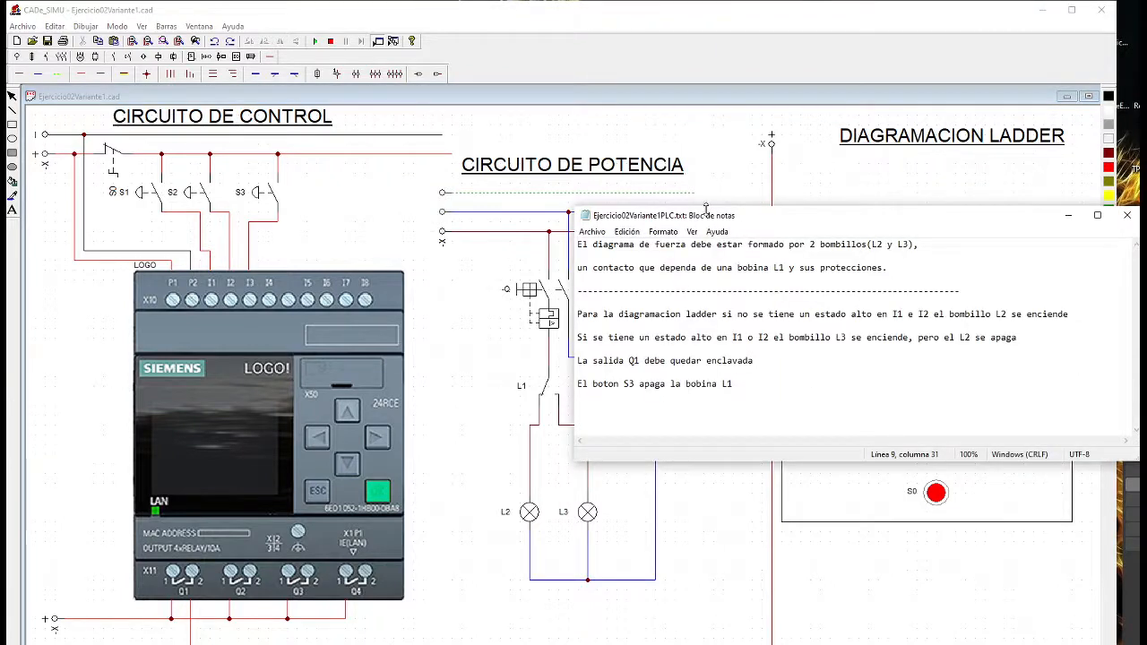
drag(706, 208, 589, 193)
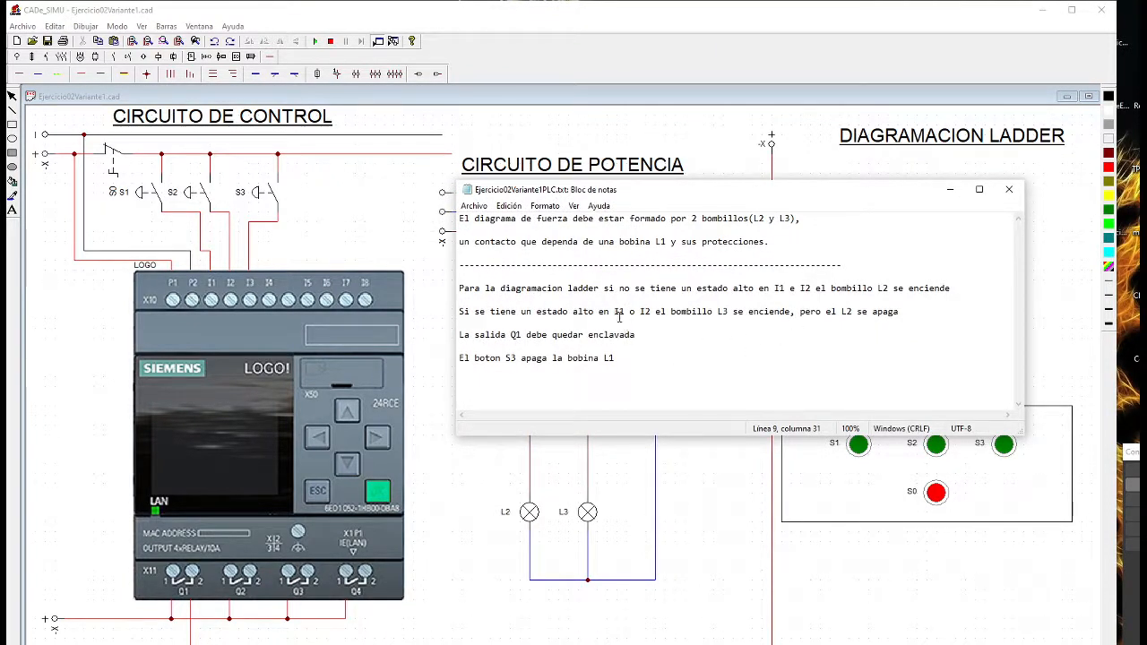
drag(611, 313, 703, 311)
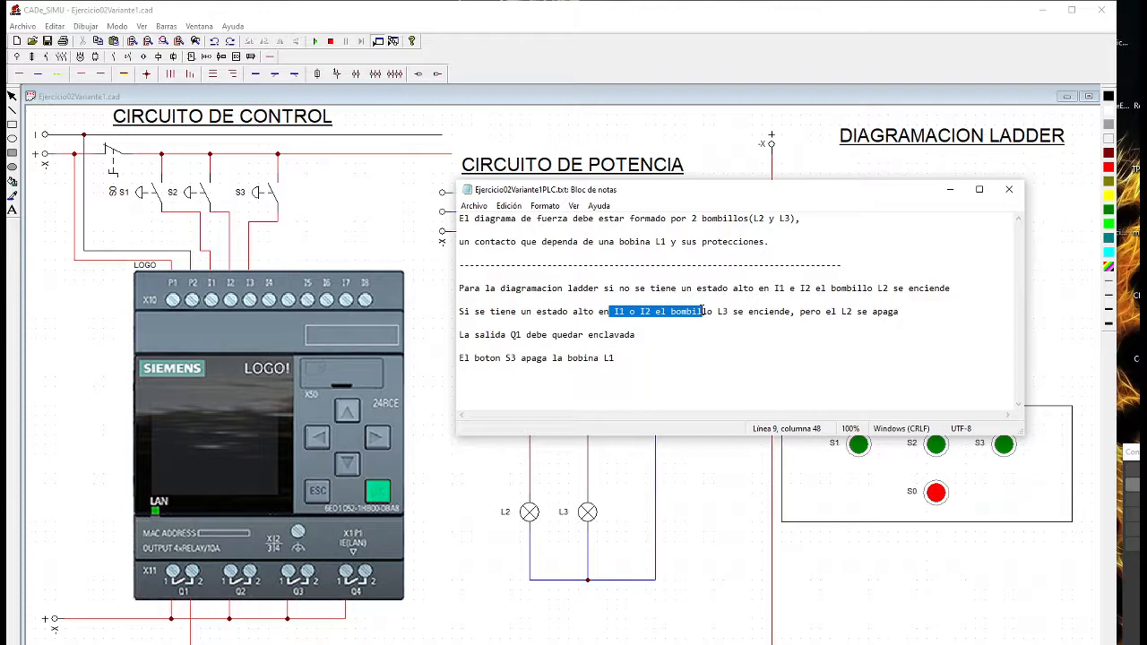
drag(703, 311, 739, 309)
drag(694, 195, 884, 205)
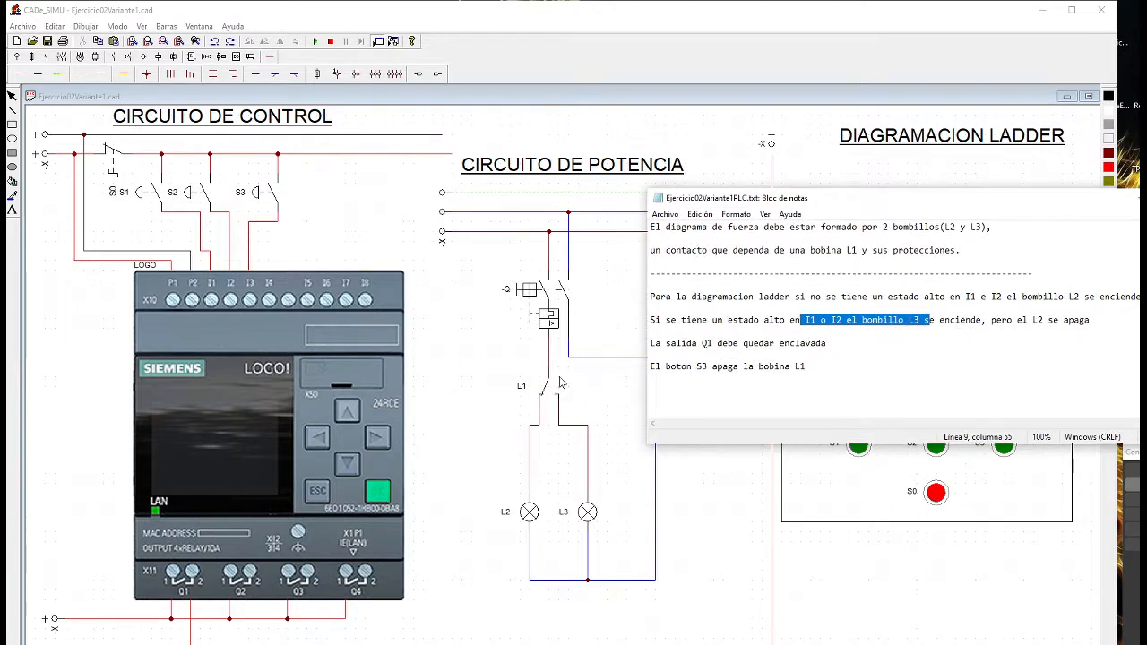
click(831, 330)
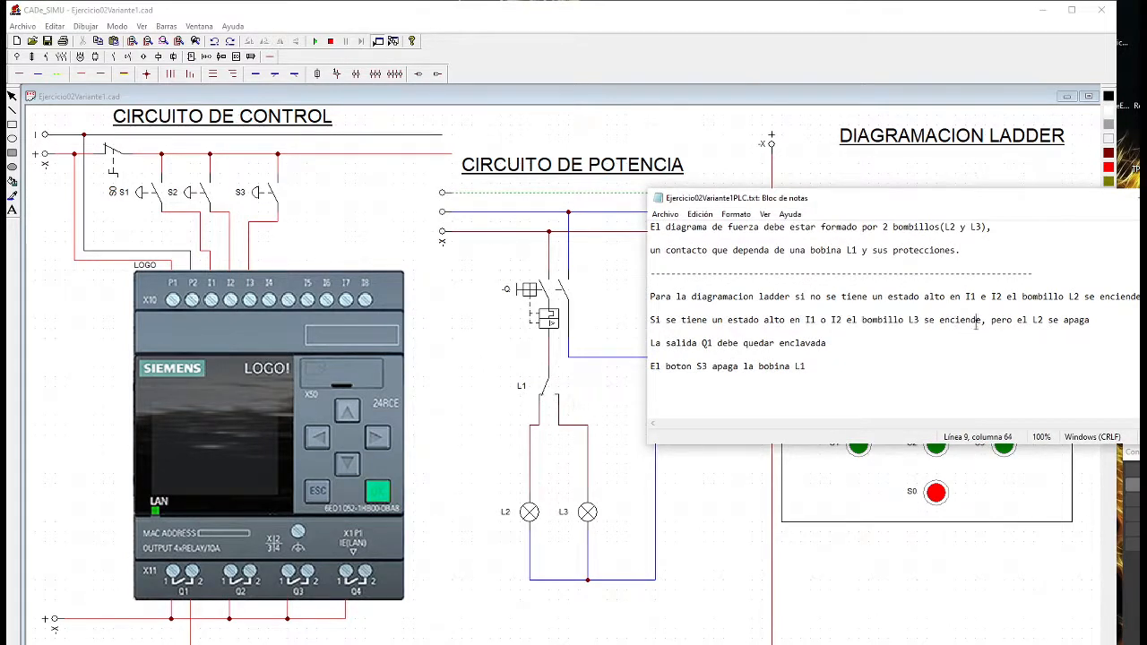
drag(1089, 320, 857, 324)
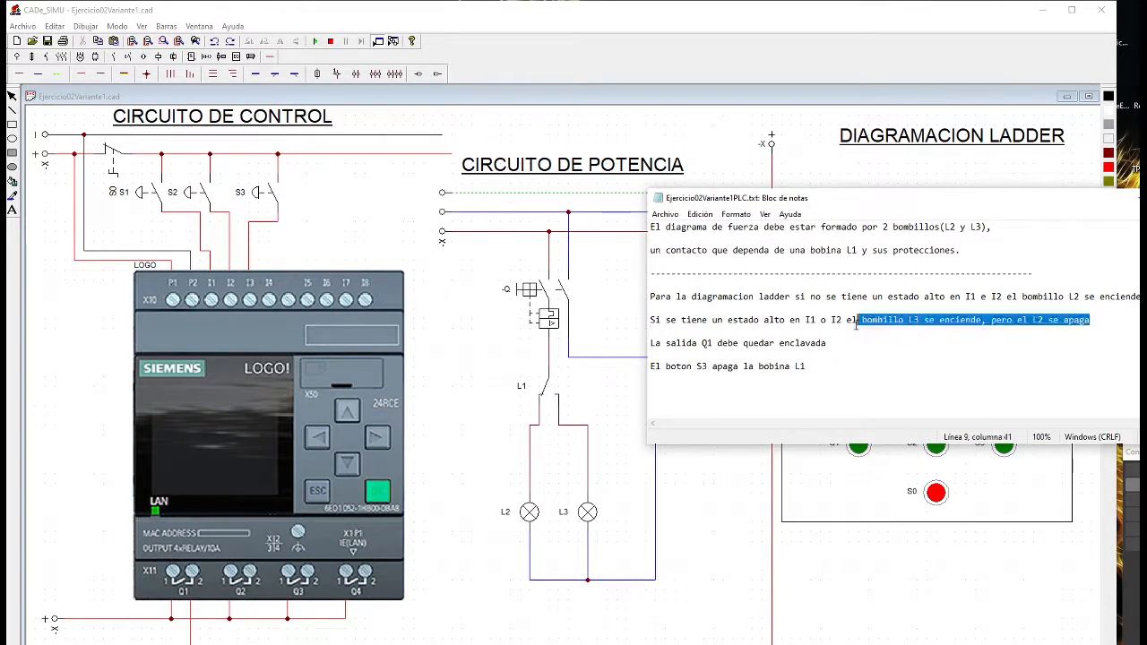
click(964, 349)
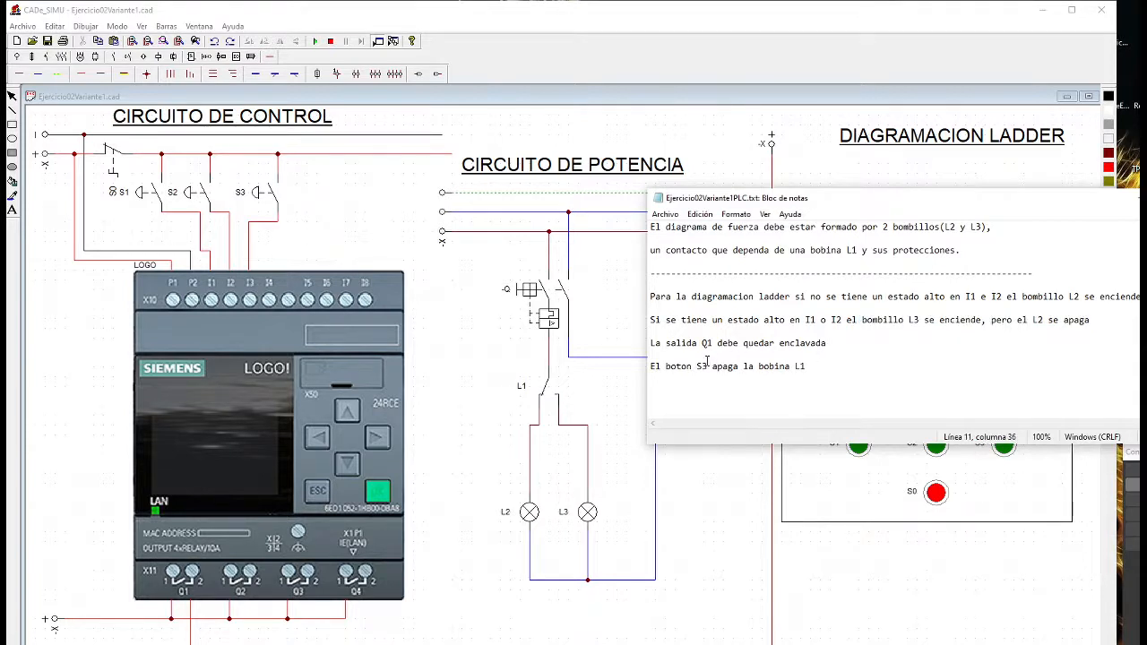
- Read the notes' requirements on latching output Q1 and on button S3 switching off coil L1
click(650, 345)
drag(650, 344, 831, 346)
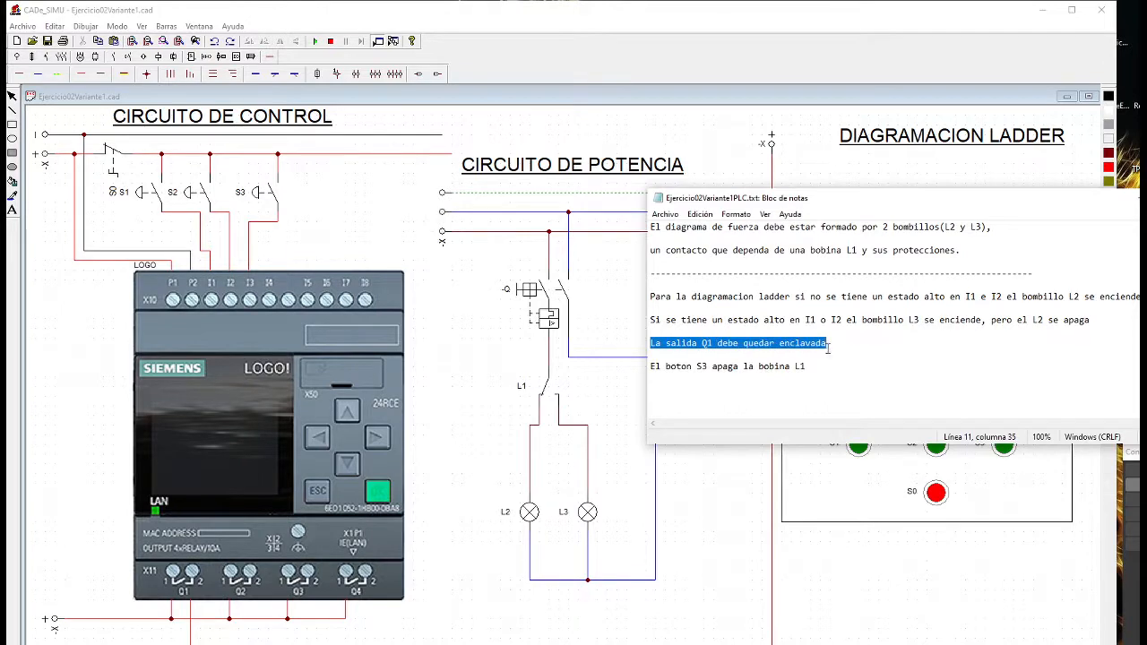
click(853, 355)
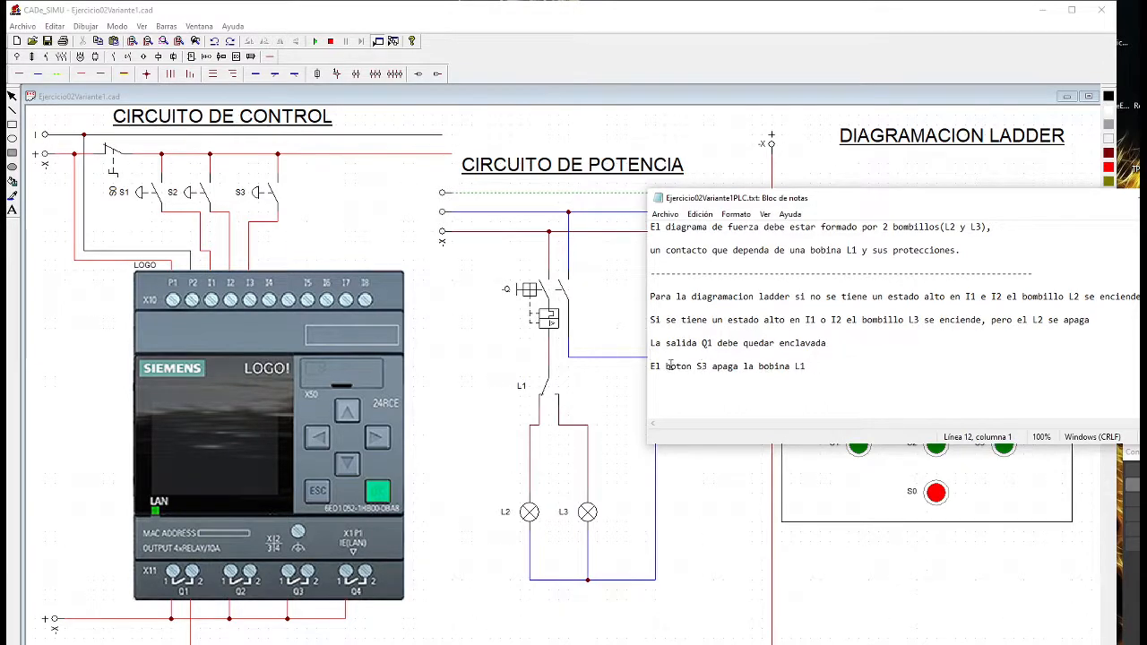
drag(652, 366, 814, 369)
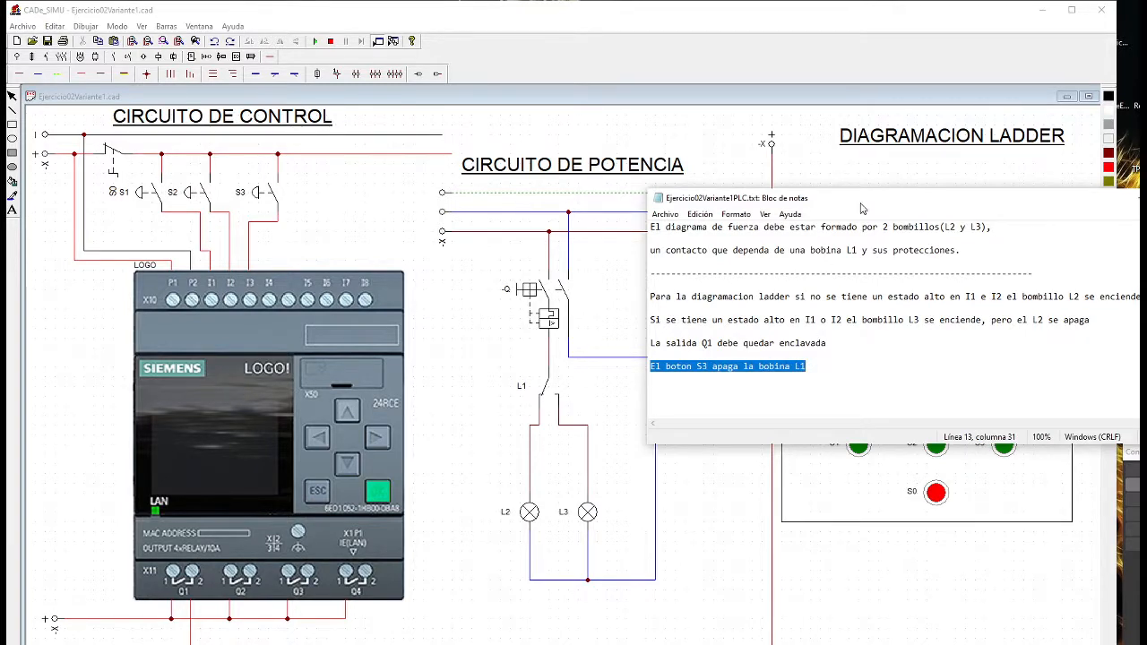
- Move the notes below the ladder rails and place the Q1 coil near the upper end of the negative rail
drag(861, 207, 543, 250)
scroll(1000, 292, down, 1)
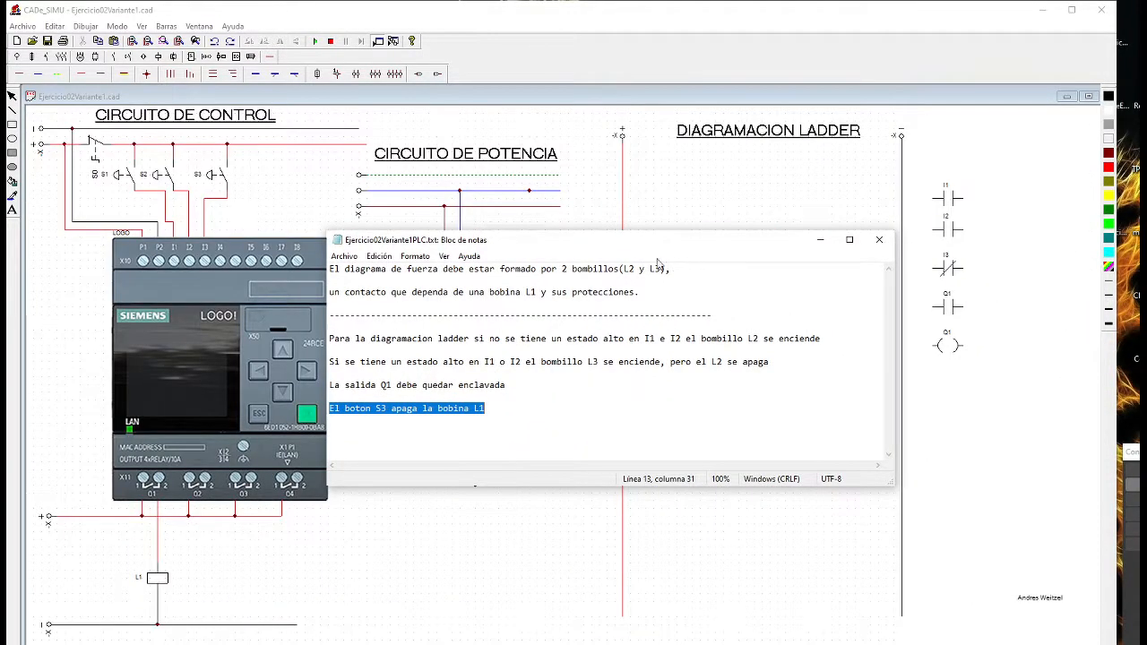
drag(642, 253, 795, 411)
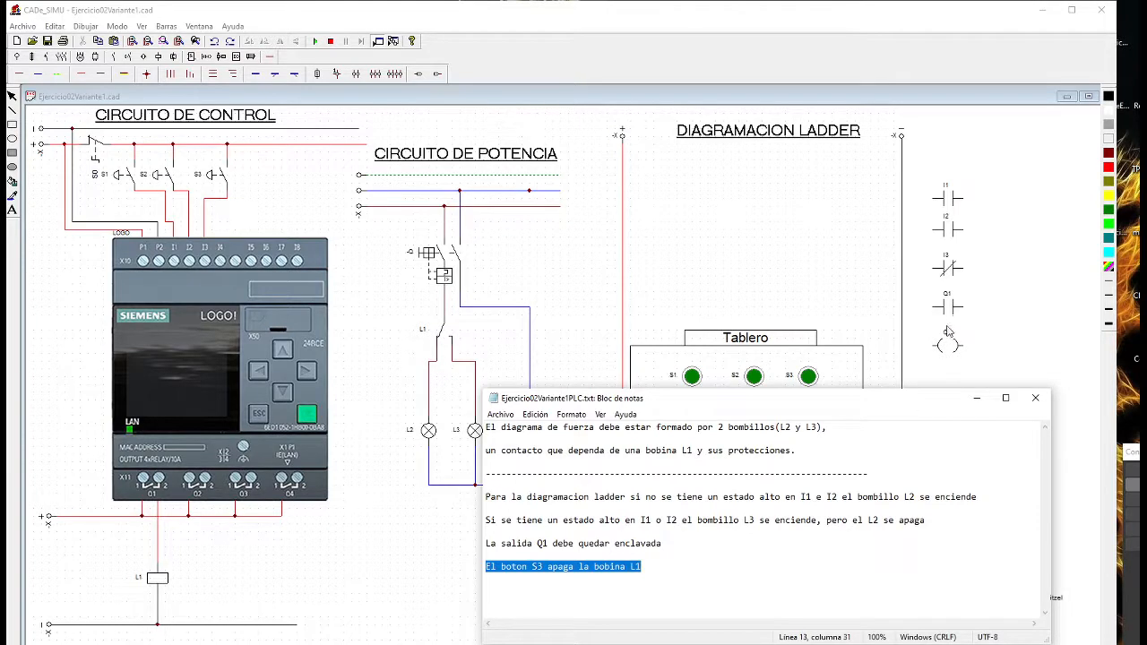
drag(947, 334, 874, 186)
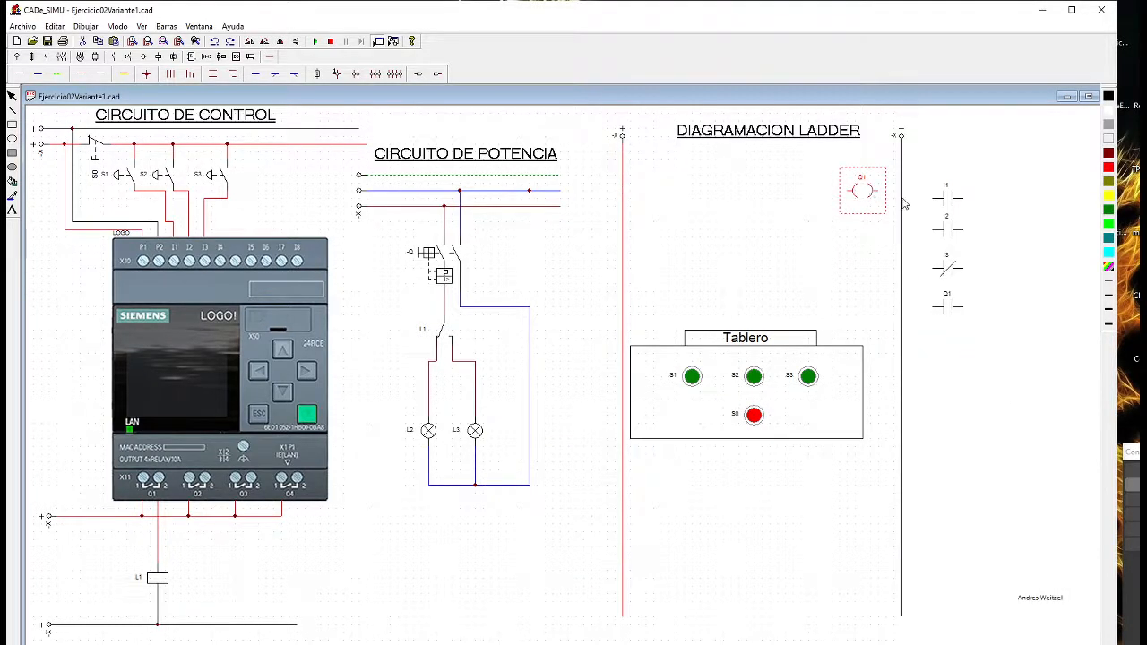
- Narrow the drawing window, arrange the widened notes window over its lower edge, and enlarge the notes text to 120%
drag(1116, 366, 828, 368)
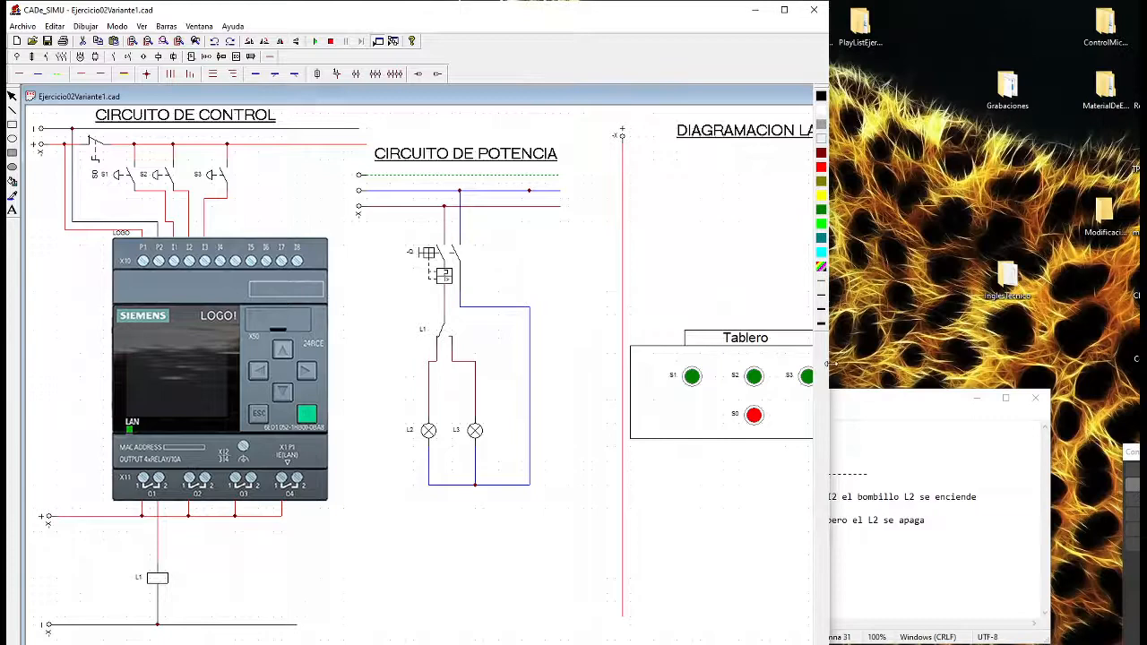
click(888, 414)
drag(778, 405, 958, 354)
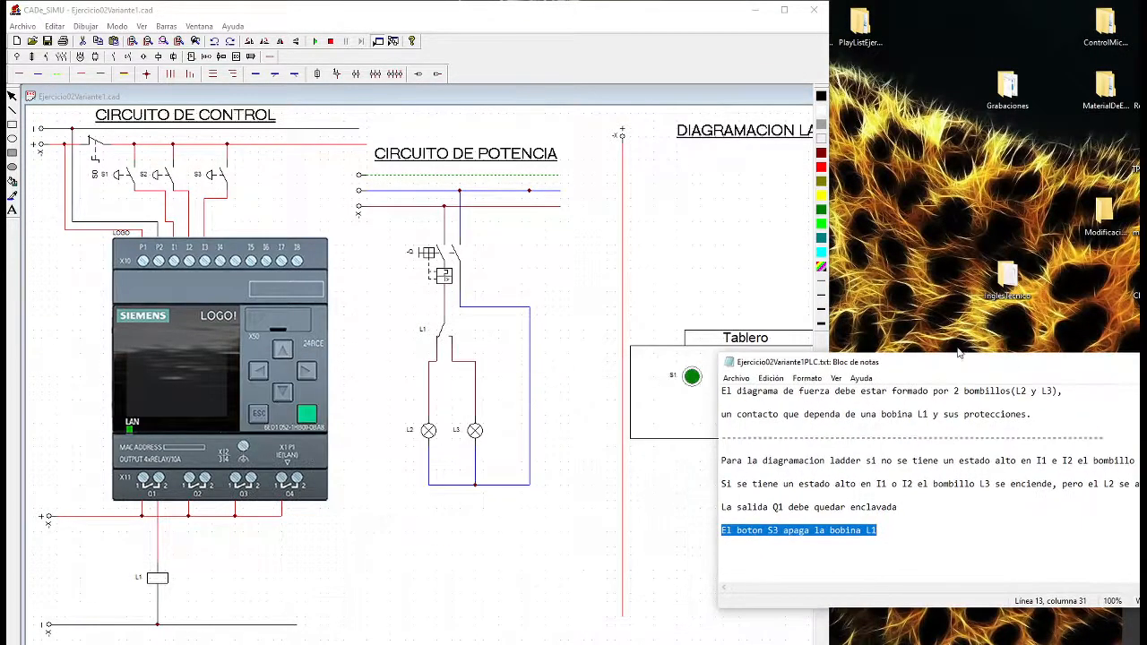
drag(828, 320, 1053, 312)
click(1110, 372)
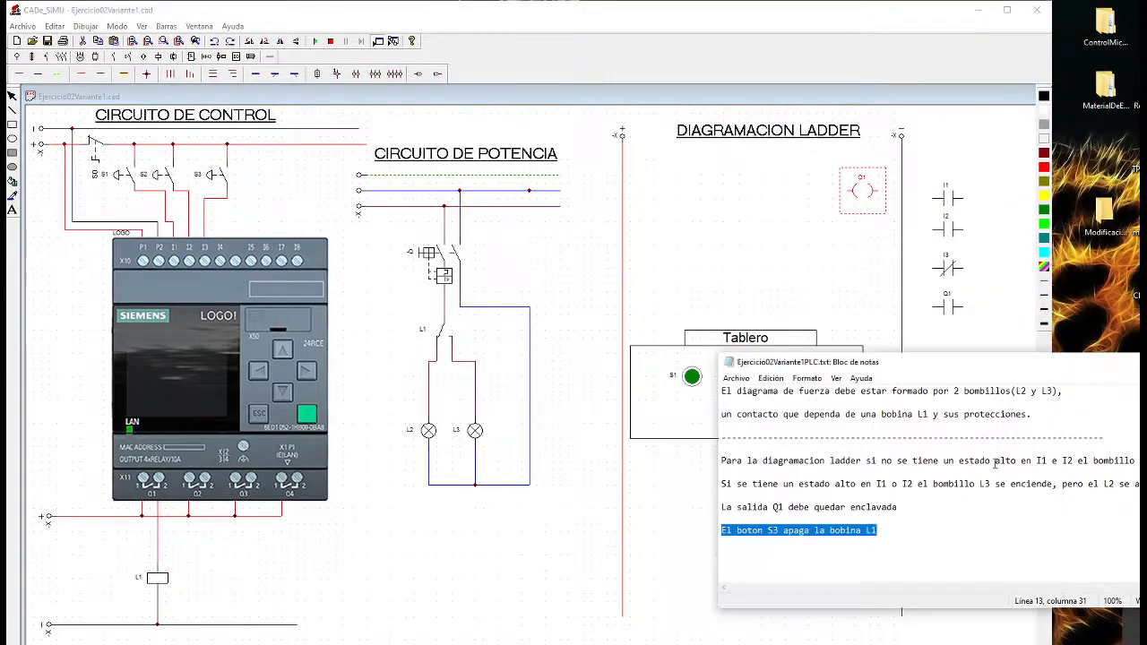
ctrl+scroll(995, 463, up, 2)
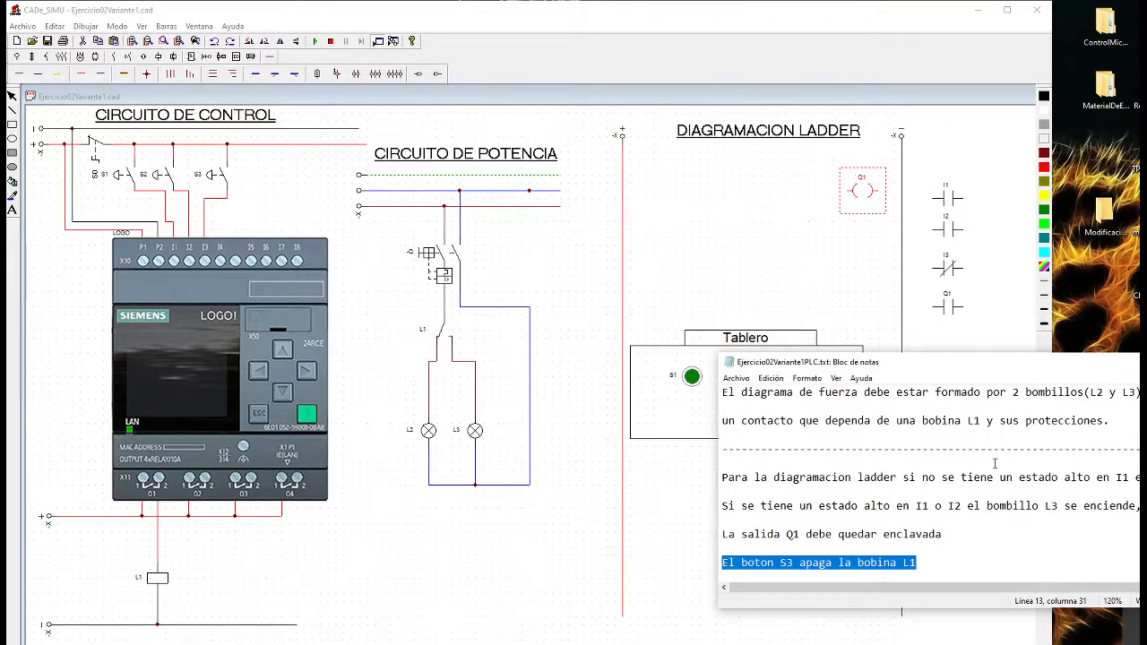
drag(719, 430, 602, 432)
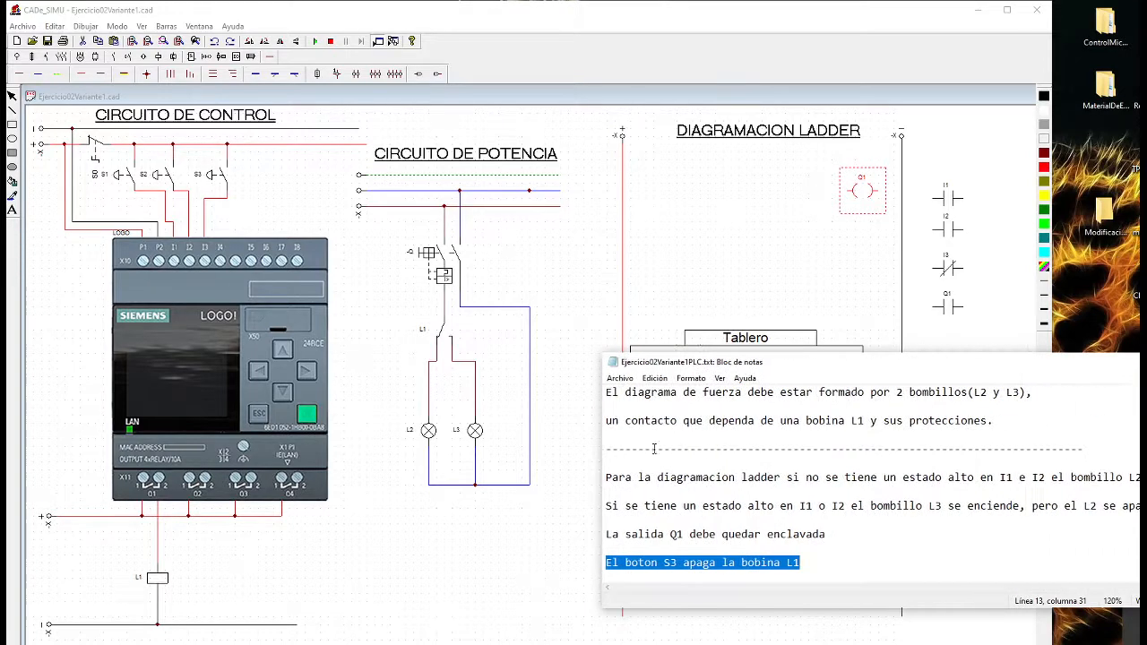
- Enlarge the notes text to 150% and move and widen the notes window so the ladder conditions for L2 and L3 are fully readable
ctrl+scroll(816, 480, up, 2)
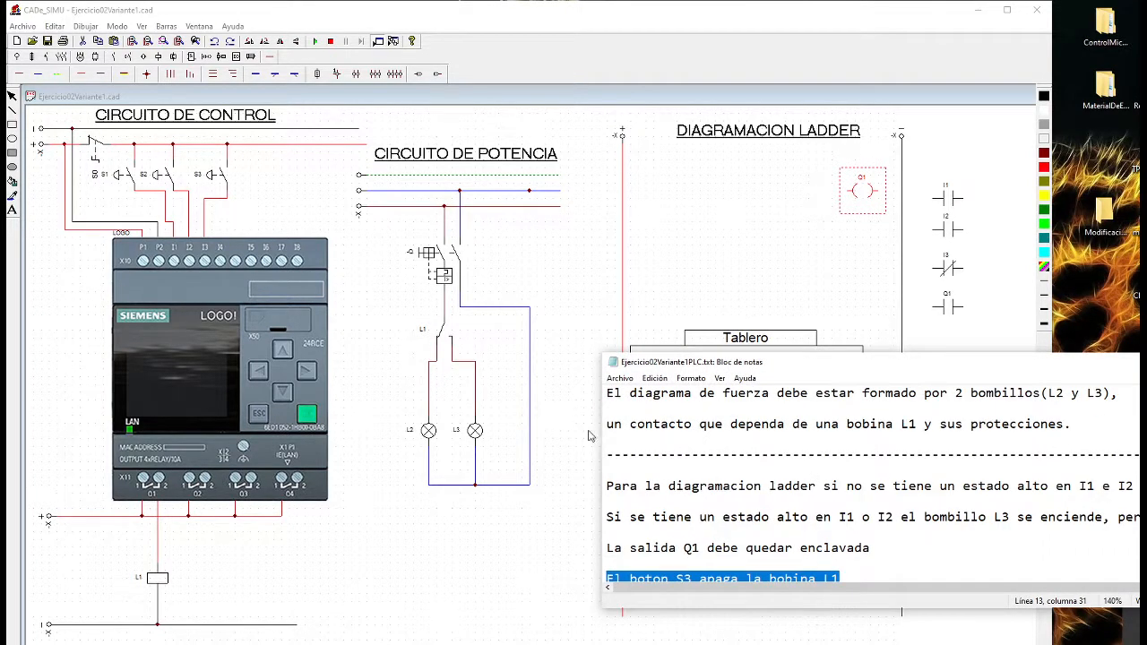
drag(601, 429, 548, 437)
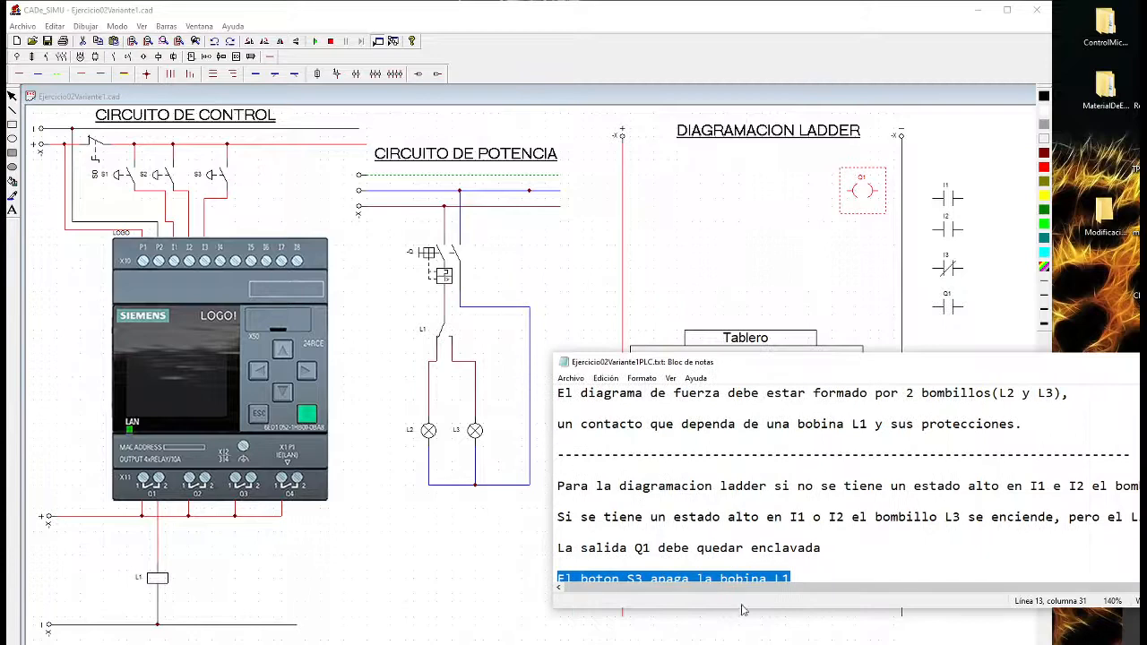
drag(742, 609, 744, 644)
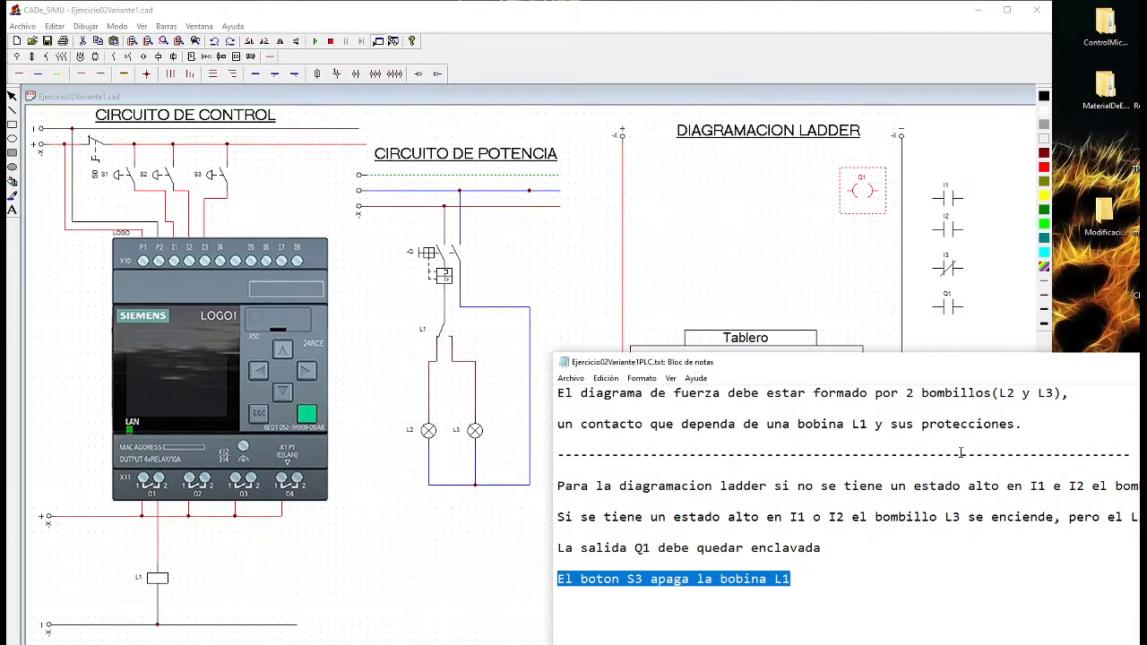
ctrl+scroll(961, 452, up, 1)
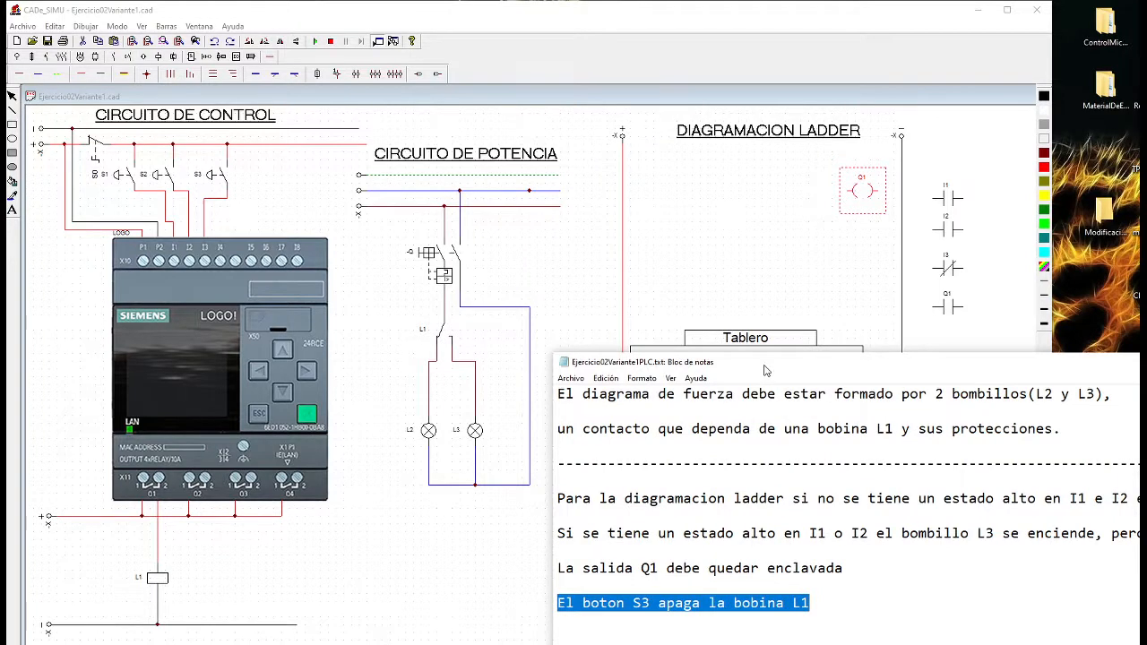
drag(745, 357, 508, 338)
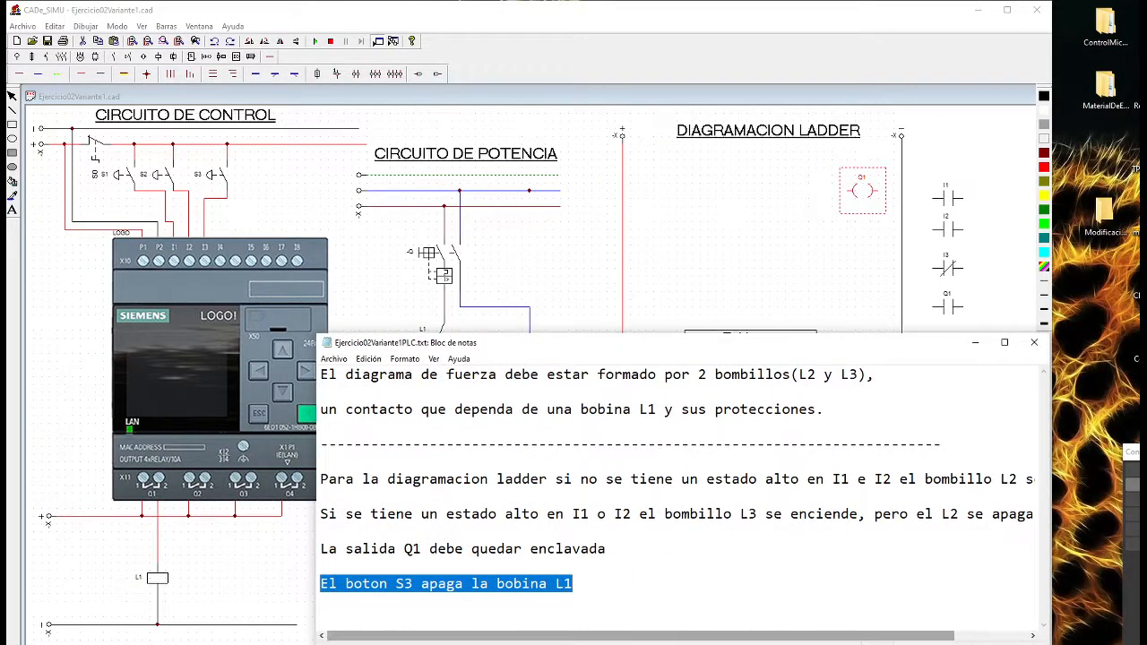
drag(1050, 547, 1146, 546)
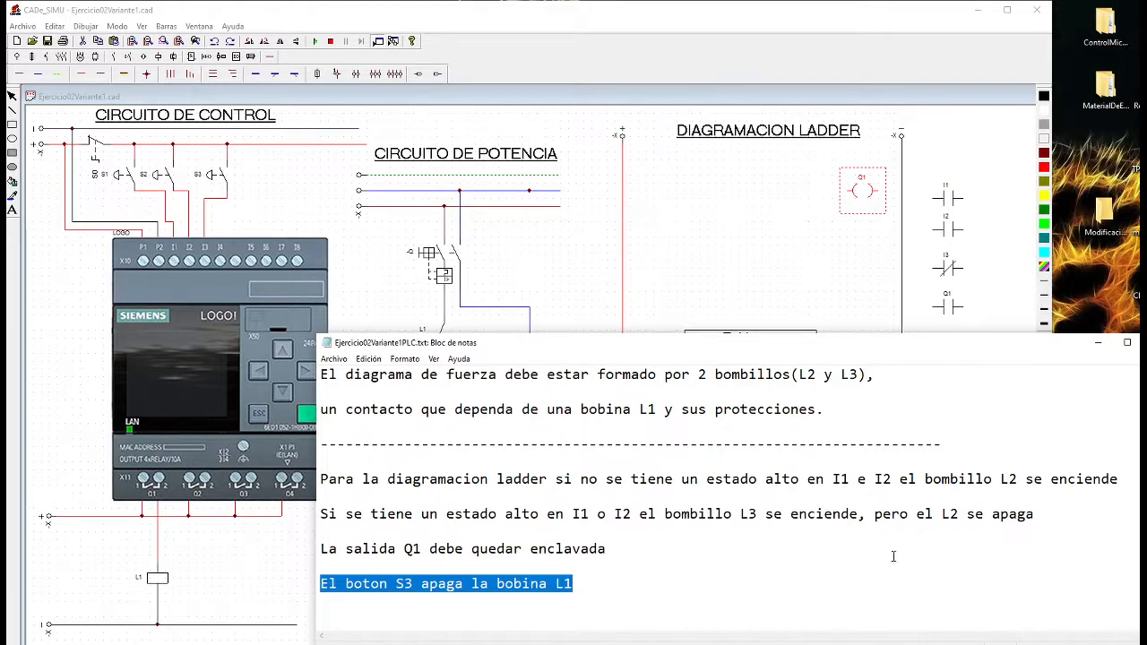
click(731, 563)
drag(607, 583, 321, 373)
click(866, 432)
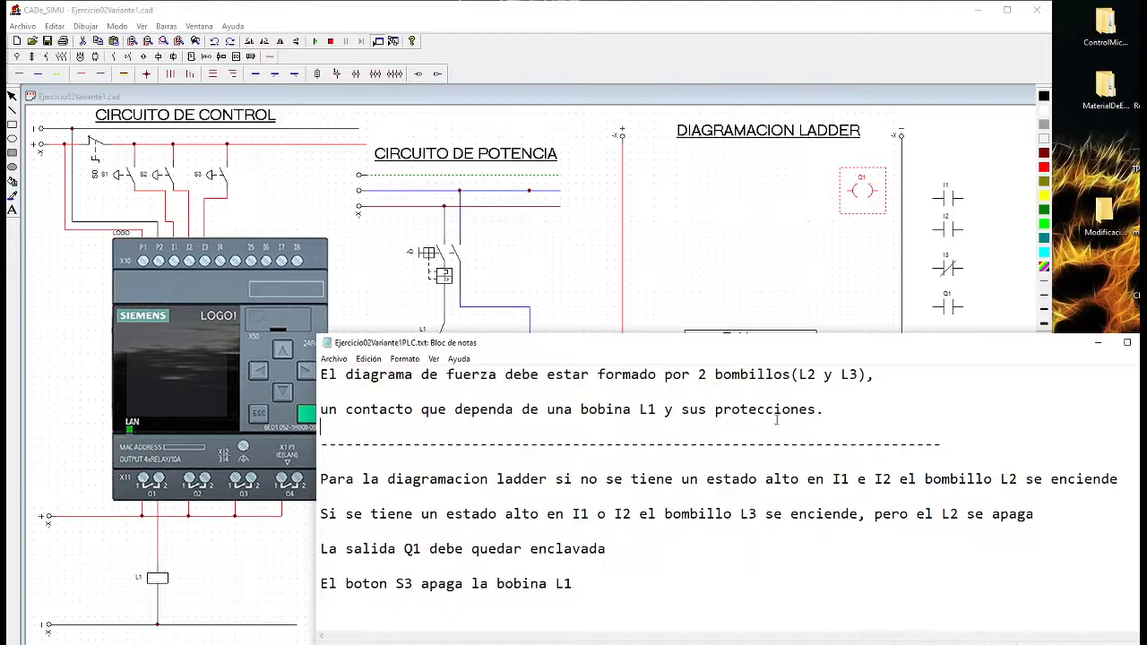
- Check the notes' requirement on latching output Q1 and place the Q1 contact between the ladder rails
mouse_move(703, 351)
mouse_down()
mouse_move(785, 358)
mouse_move(757, 341)
mouse_move(765, 331)
mouse_move(857, 338)
mouse_move(861, 350)
mouse_up()
click(764, 567)
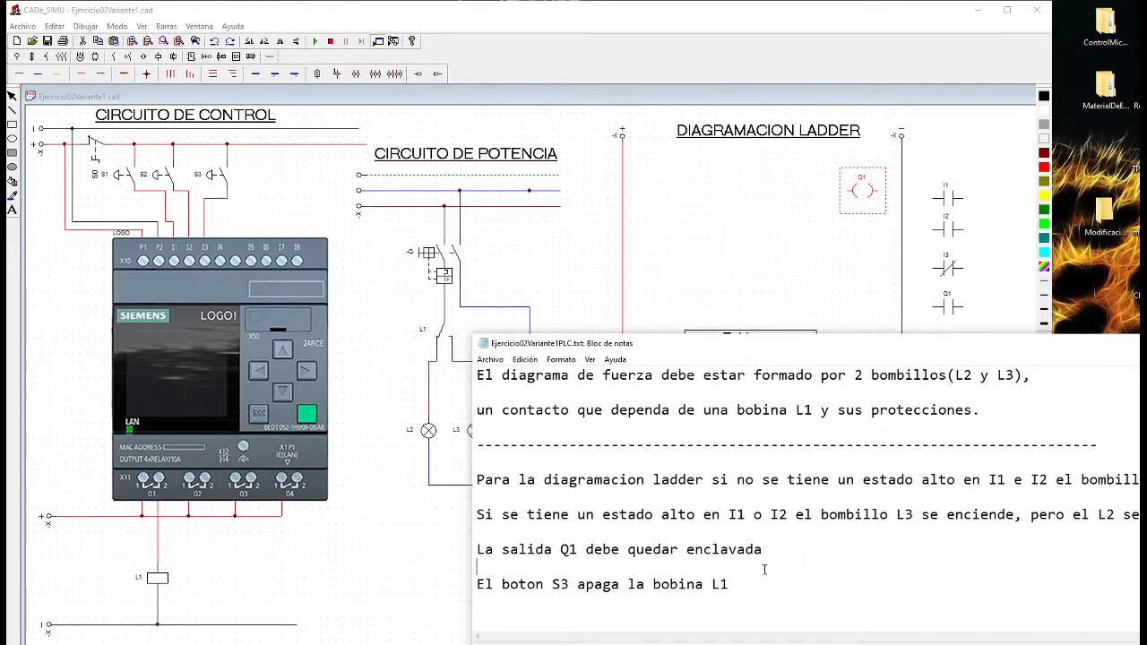
drag(761, 549, 670, 550)
click(950, 301)
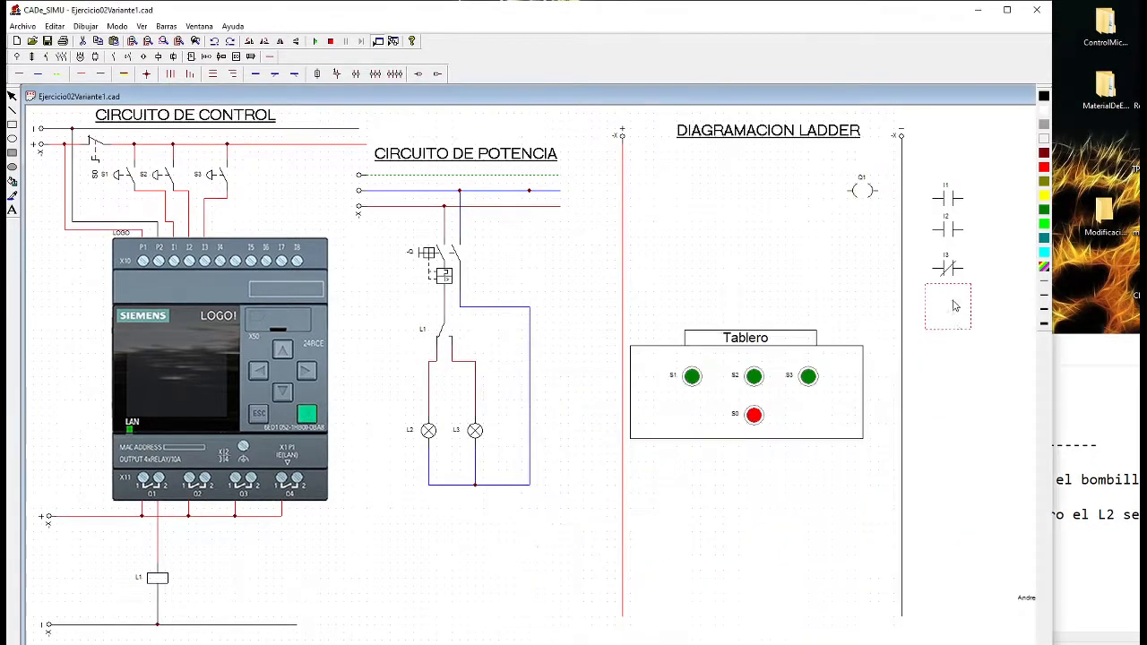
drag(953, 312, 705, 231)
- Compare the "I1 e I2" condition for lamp L2 with the "I1 o I2" condition for lamp L3 in the notes
click(1104, 395)
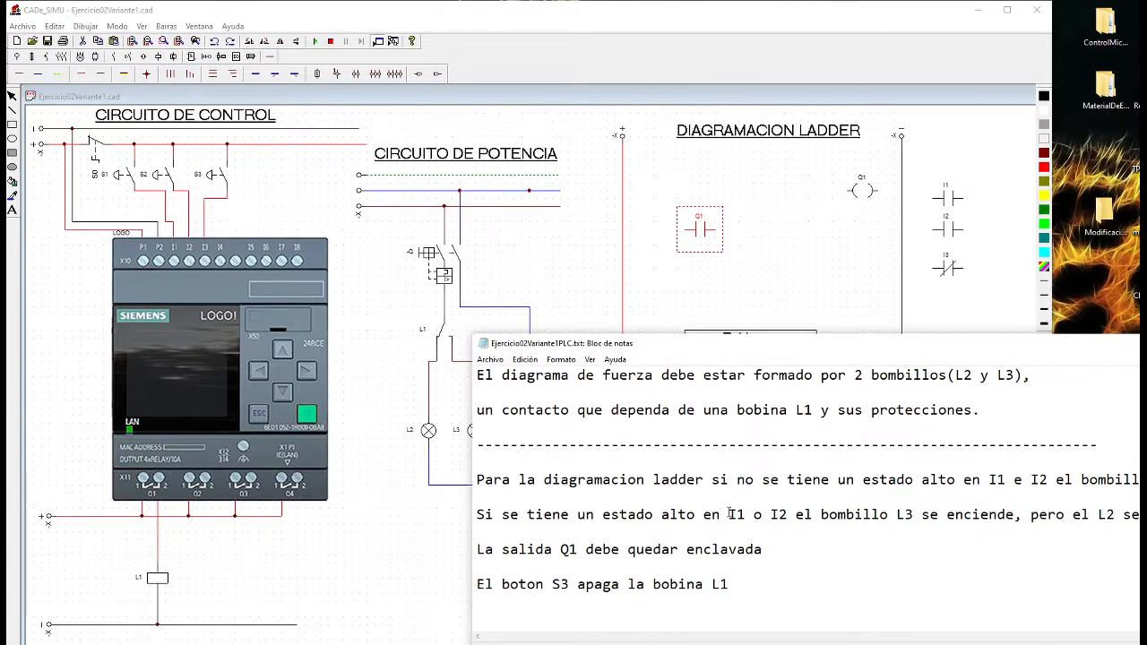
drag(730, 513, 746, 513)
double_click(776, 515)
drag(890, 348, 745, 335)
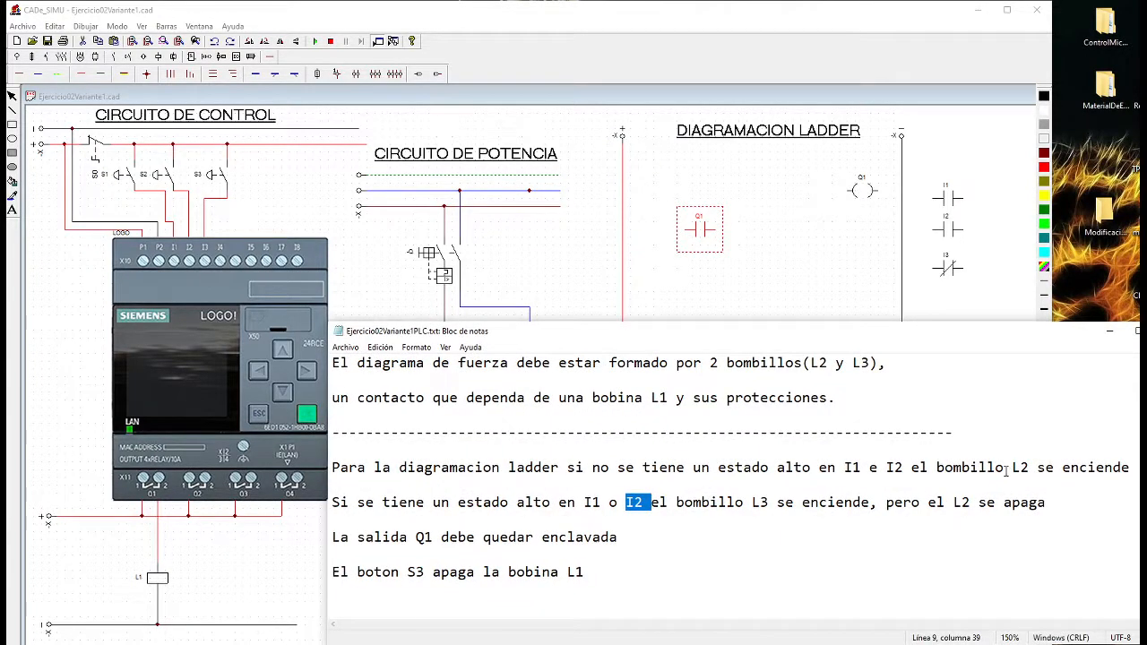
drag(837, 468, 903, 468)
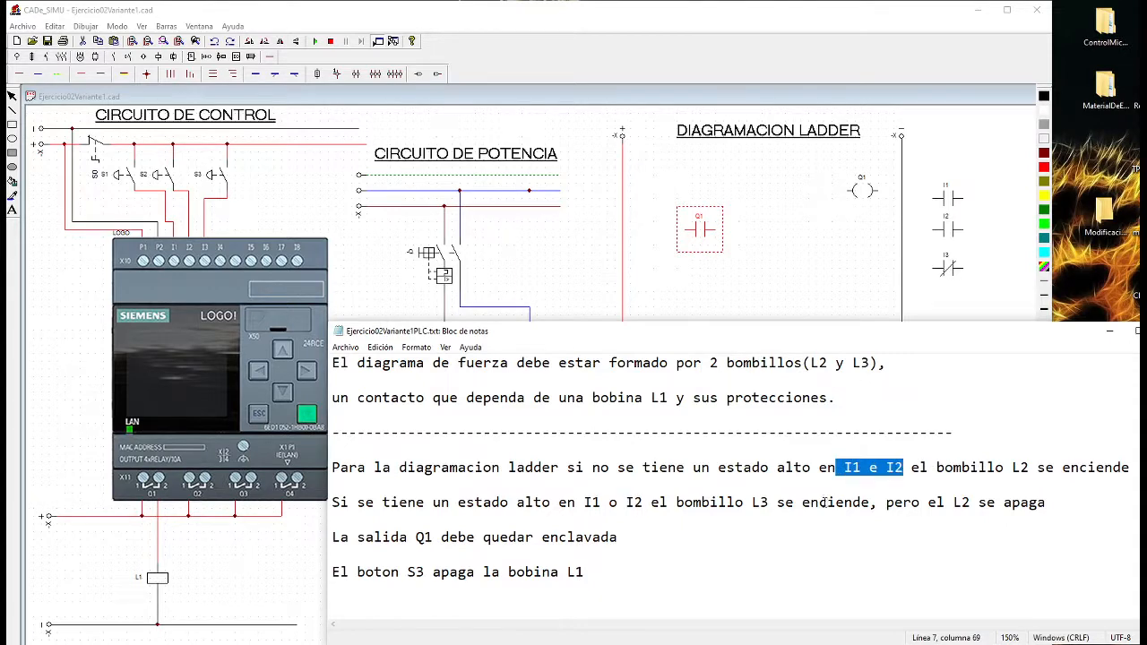
mouse_move(633, 336)
mouse_down()
mouse_move(811, 336)
mouse_move(800, 359)
mouse_up()
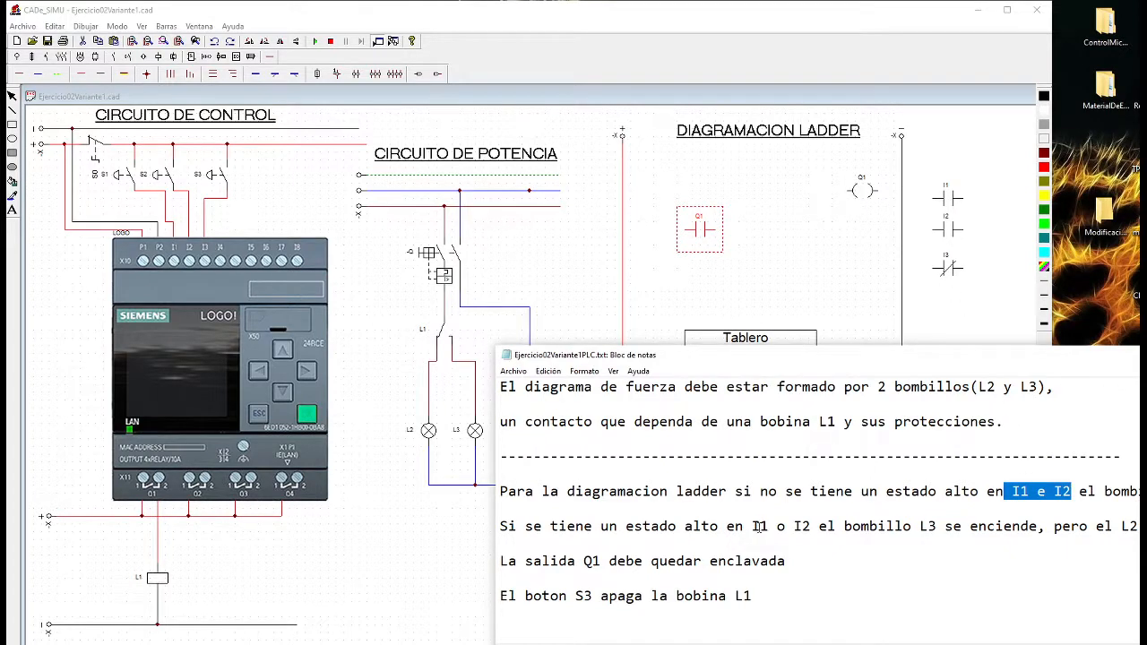
drag(755, 526, 815, 526)
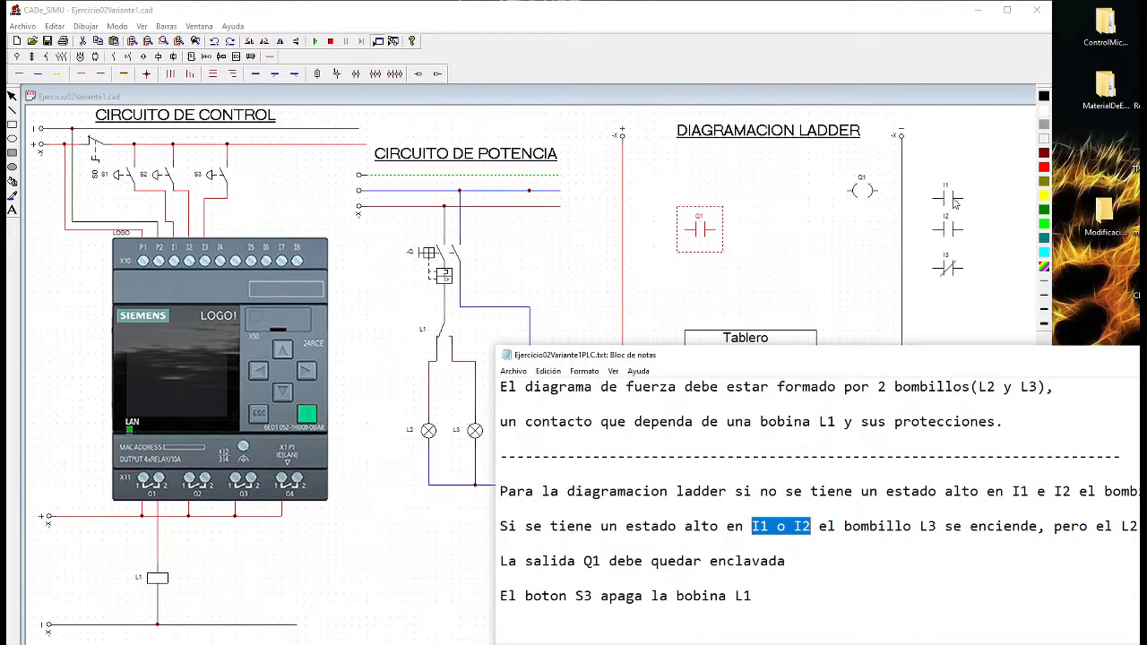
- Stack the I1, I2 and Q1 contacts in one column beside the positive rail, with I1 level with the Q1 coil
drag(954, 199, 674, 185)
drag(704, 233, 674, 280)
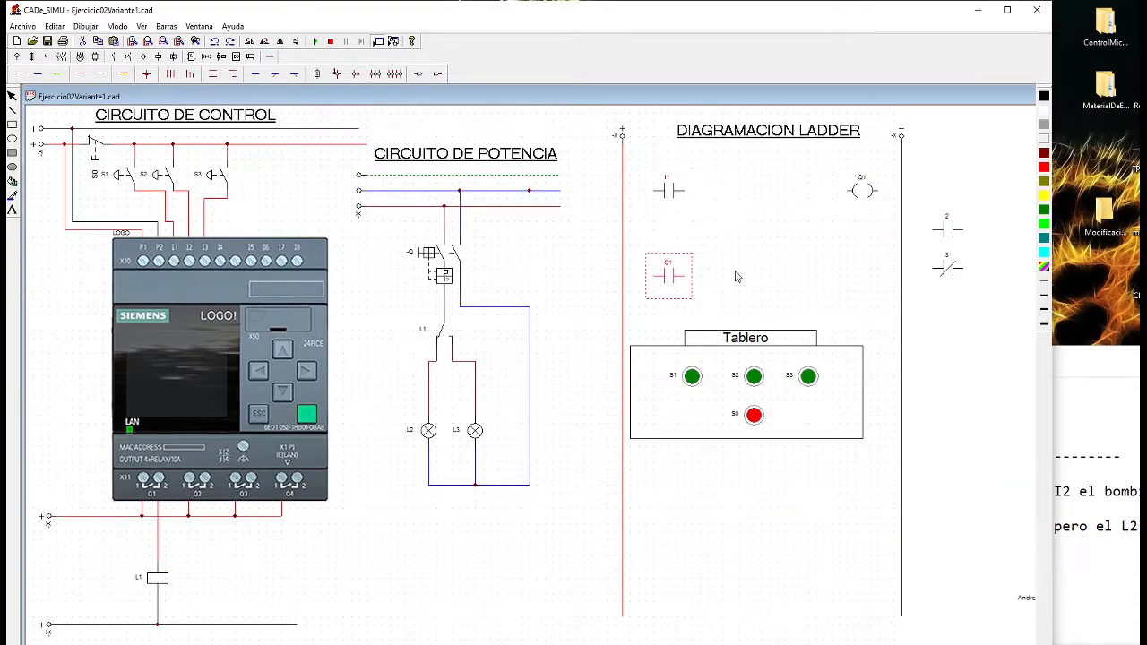
drag(950, 231, 668, 229)
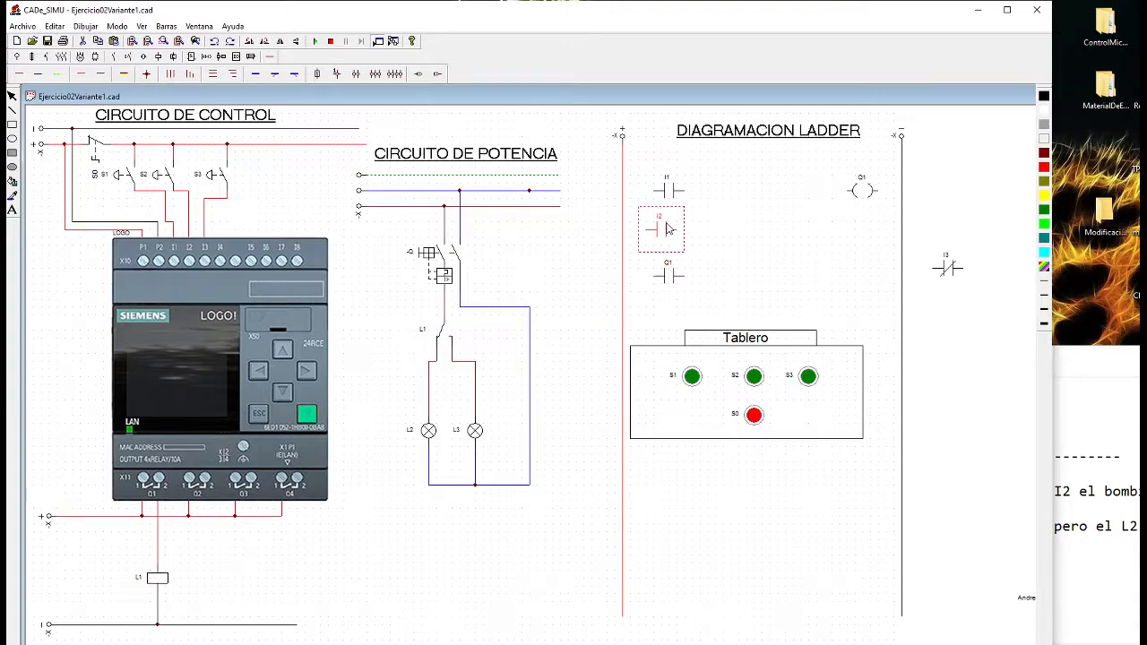
- Reread the notes' condition on I1 and I2 for lighting lamp L2
drag(1084, 362, 993, 306)
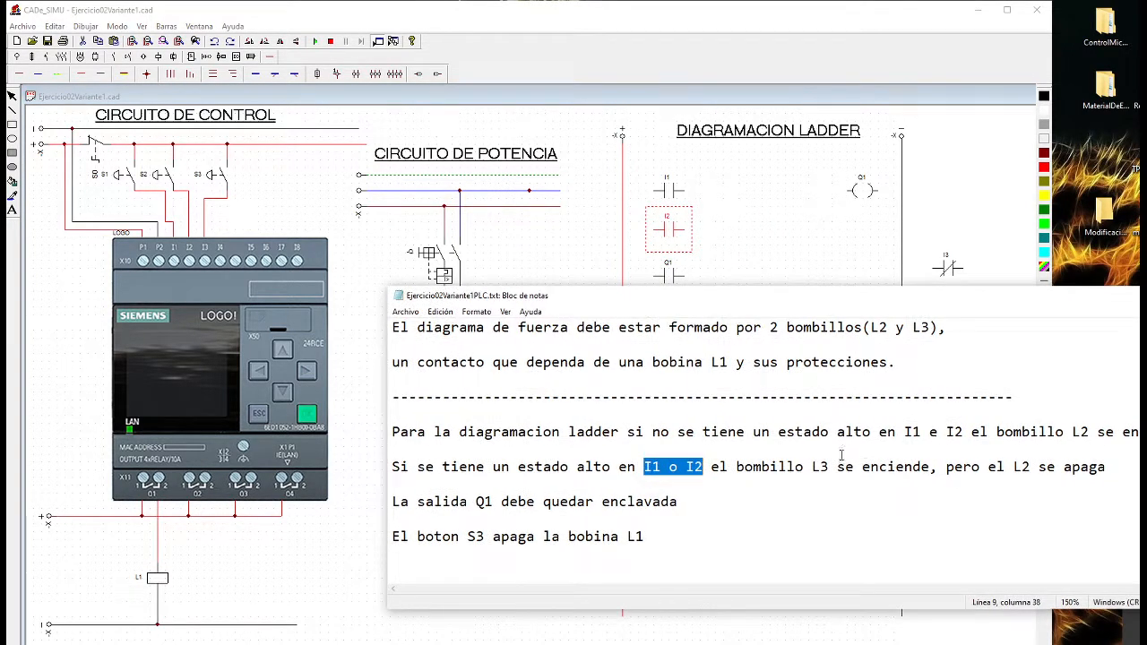
click(903, 431)
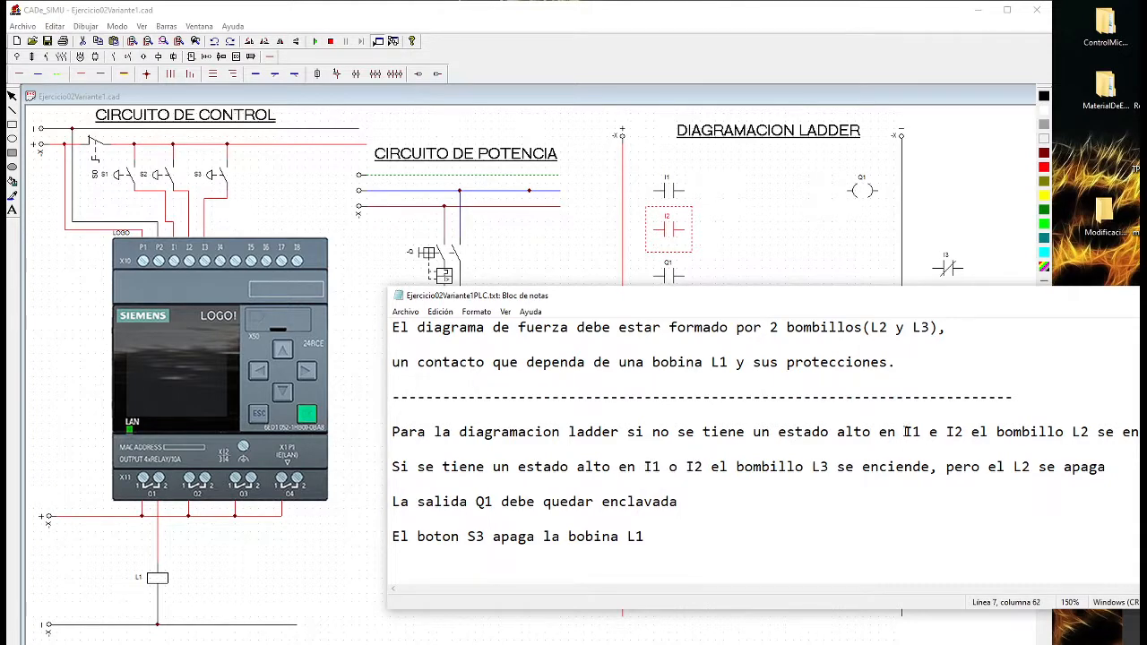
drag(905, 431, 964, 429)
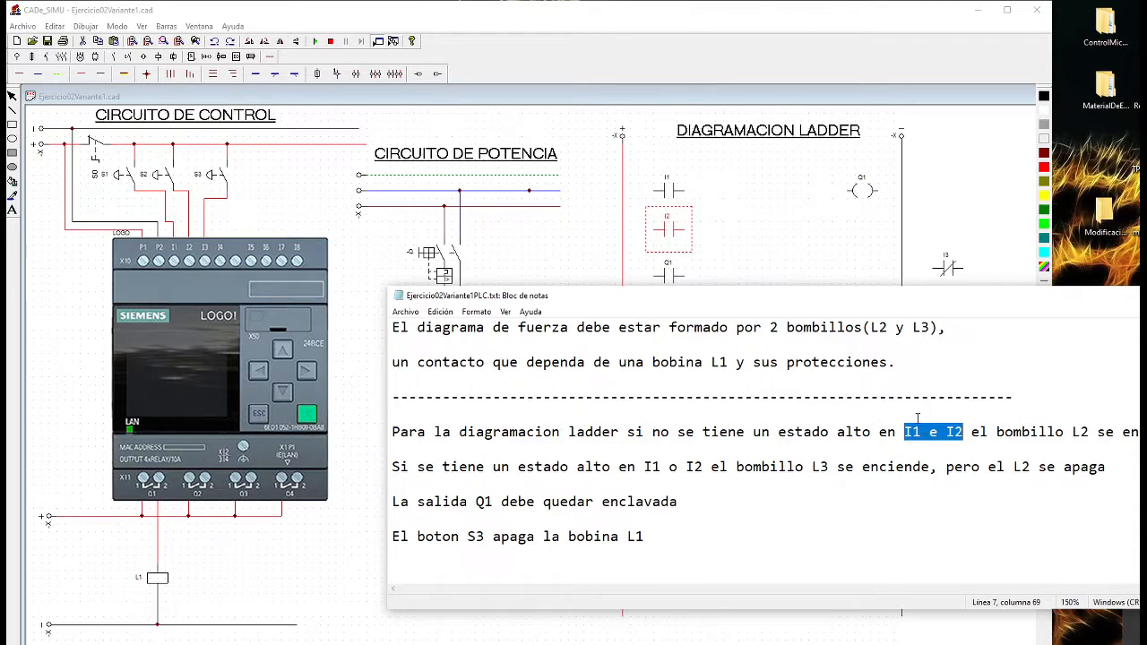
drag(1073, 432, 1140, 432)
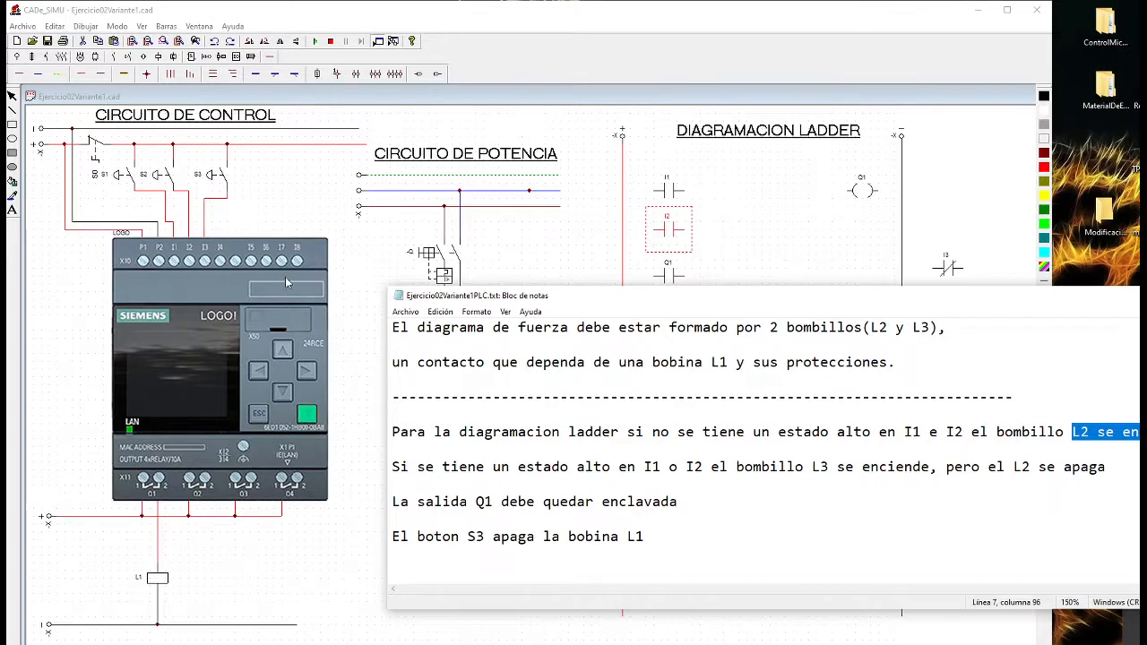
drag(903, 426, 978, 433)
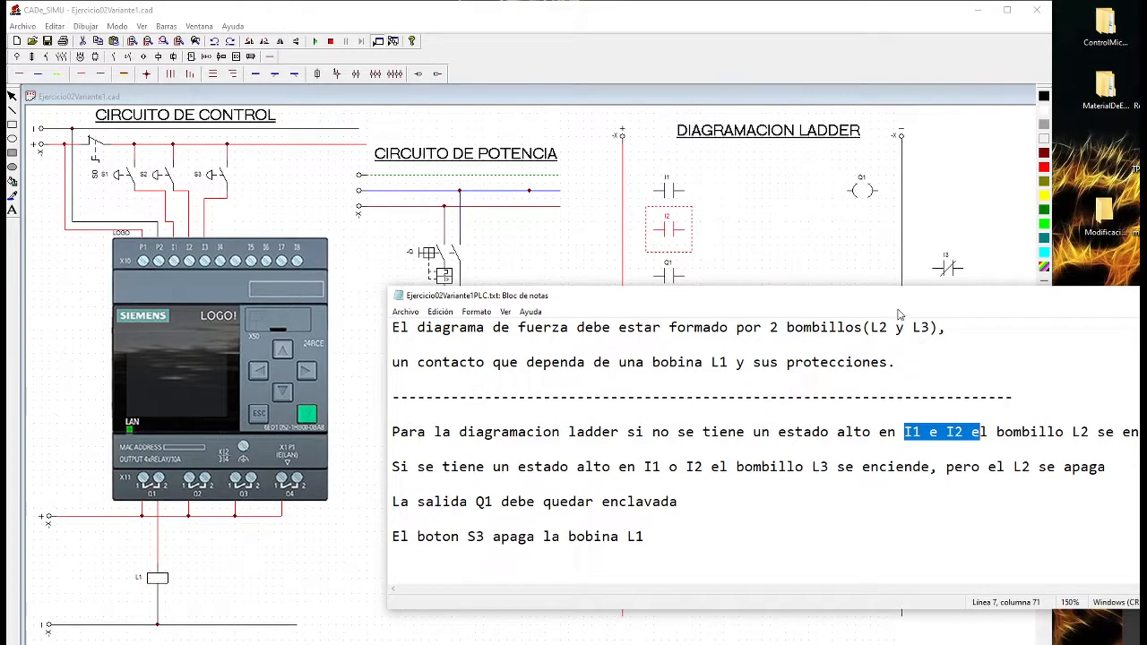
- Check the notes' requirement on button S3 and place the normally closed I3 contact just before the Q1 coil on its rung
drag(900, 314, 948, 359)
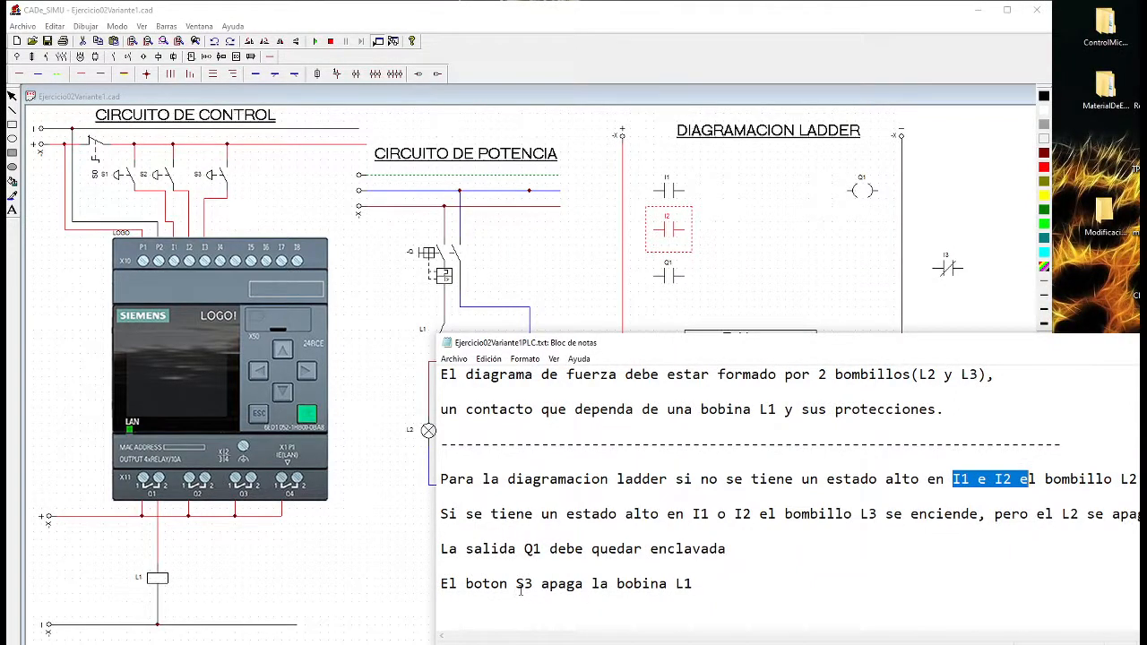
drag(516, 583, 533, 583)
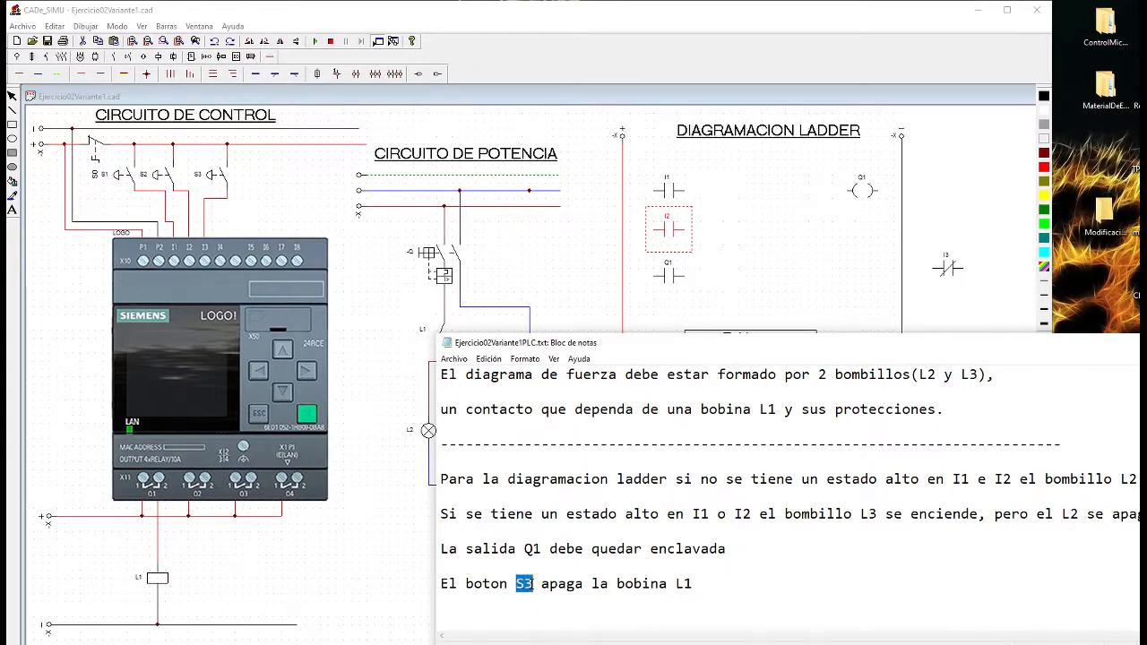
drag(727, 341, 736, 338)
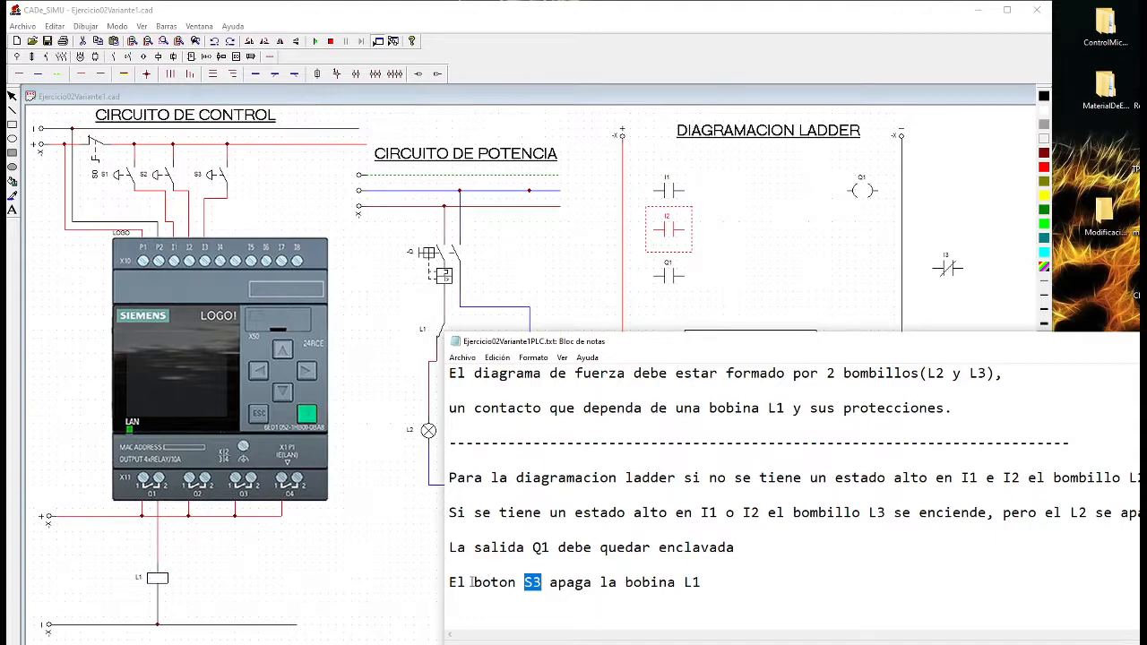
drag(472, 582, 543, 581)
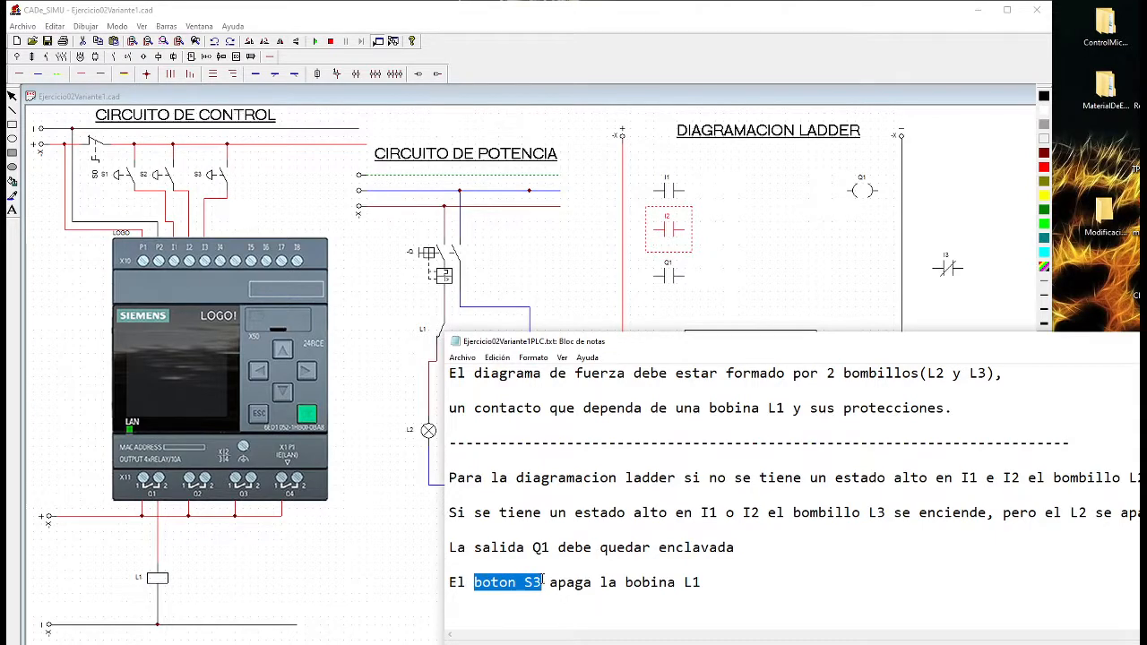
drag(947, 267, 804, 184)
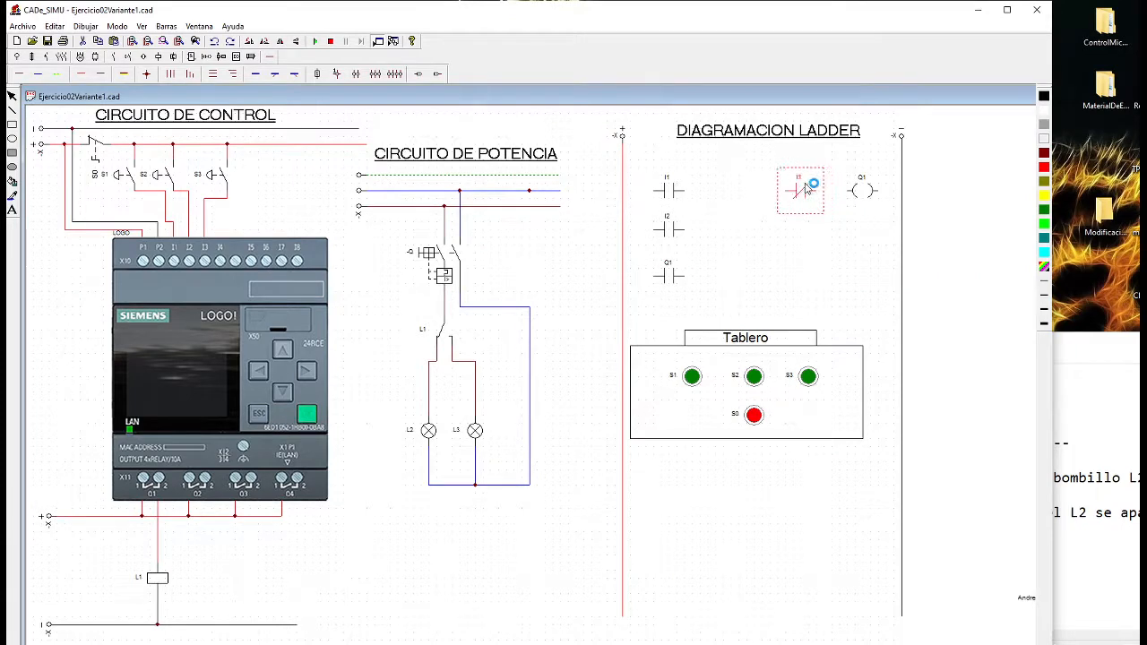
click(916, 235)
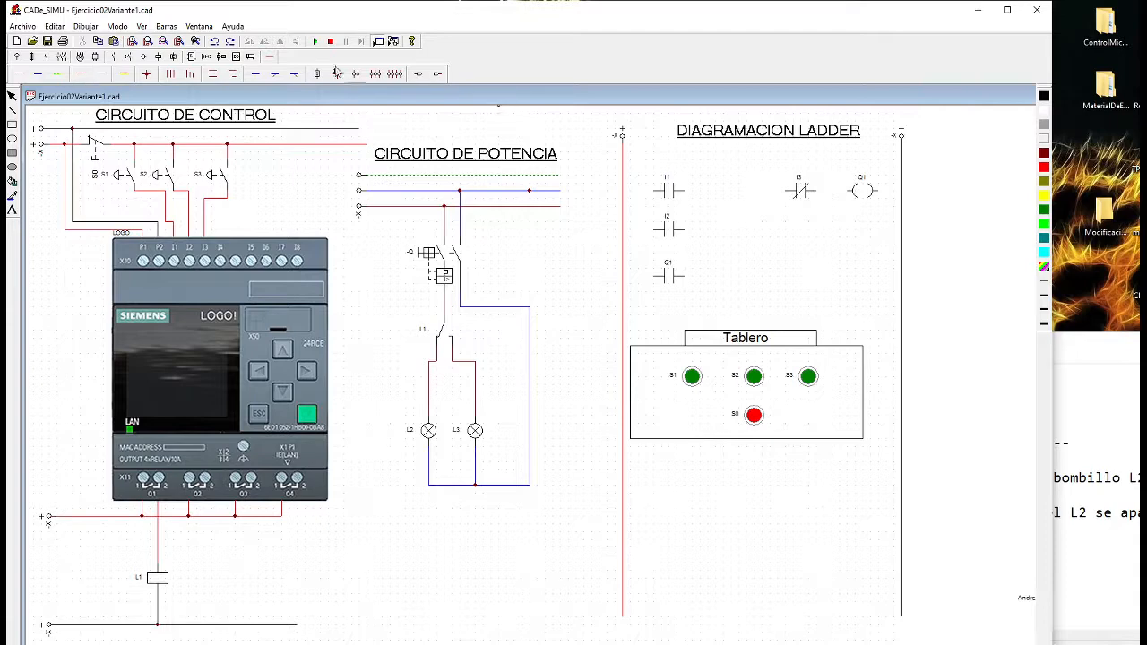
- Wire I1, I3 and the Q1 coil in series between the rails, connecting the I2 and Q1 contacts in parallel with I1
click(80, 74)
drag(624, 194, 899, 196)
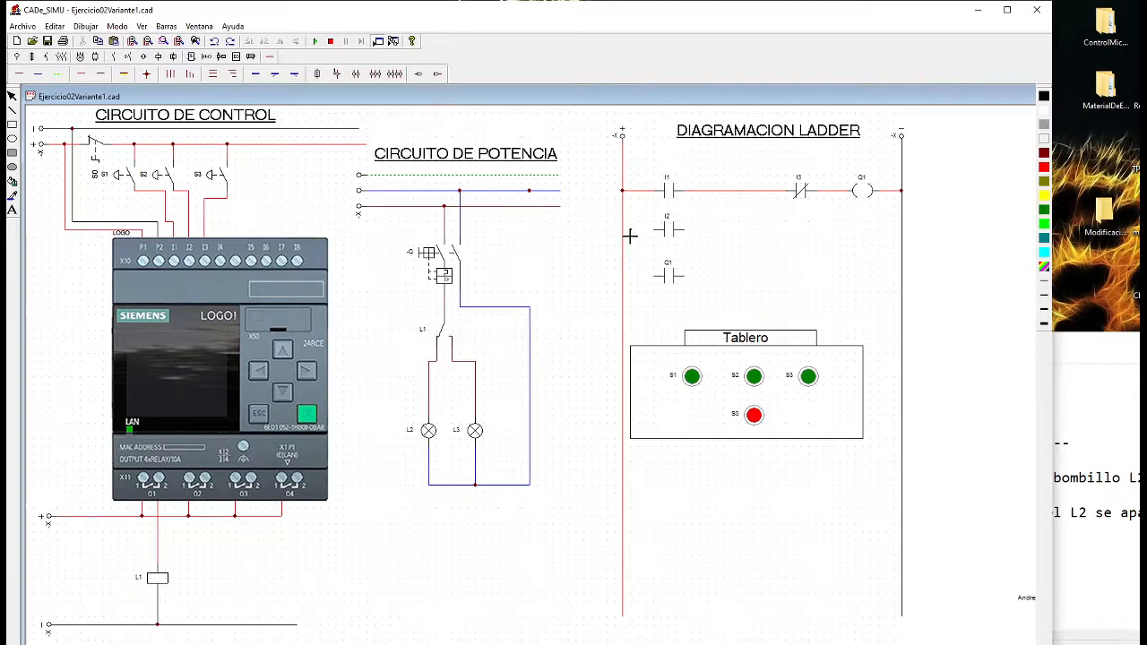
drag(624, 231, 713, 235)
drag(720, 235, 718, 195)
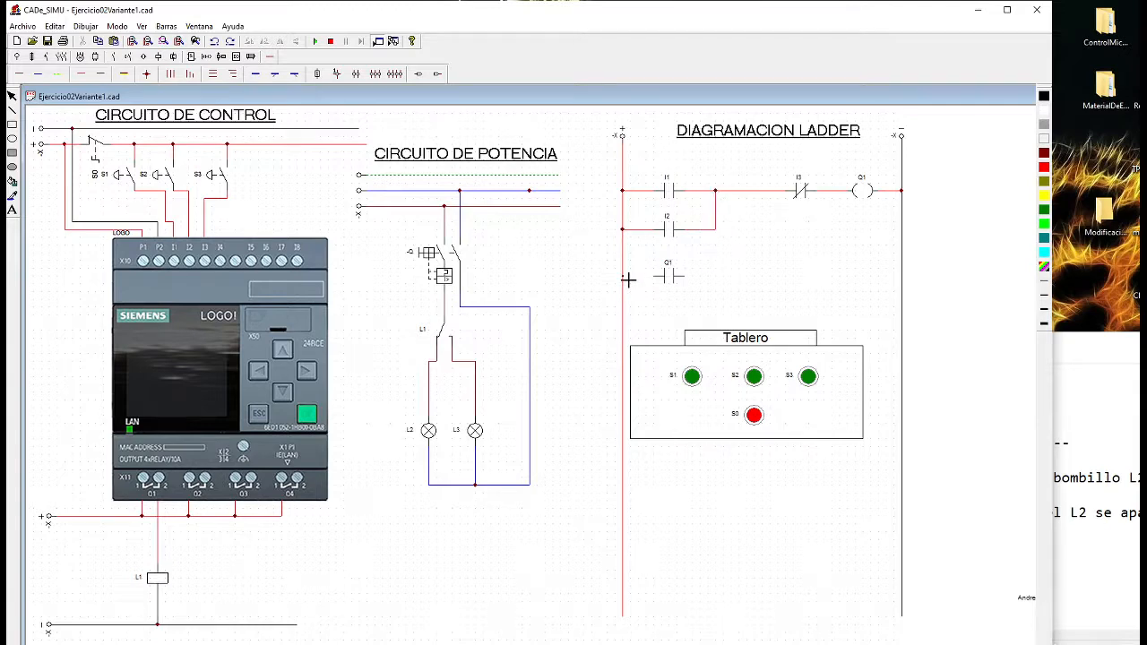
mouse_move(628, 281)
mouse_down()
mouse_move(720, 282)
mouse_move(715, 230)
mouse_up()
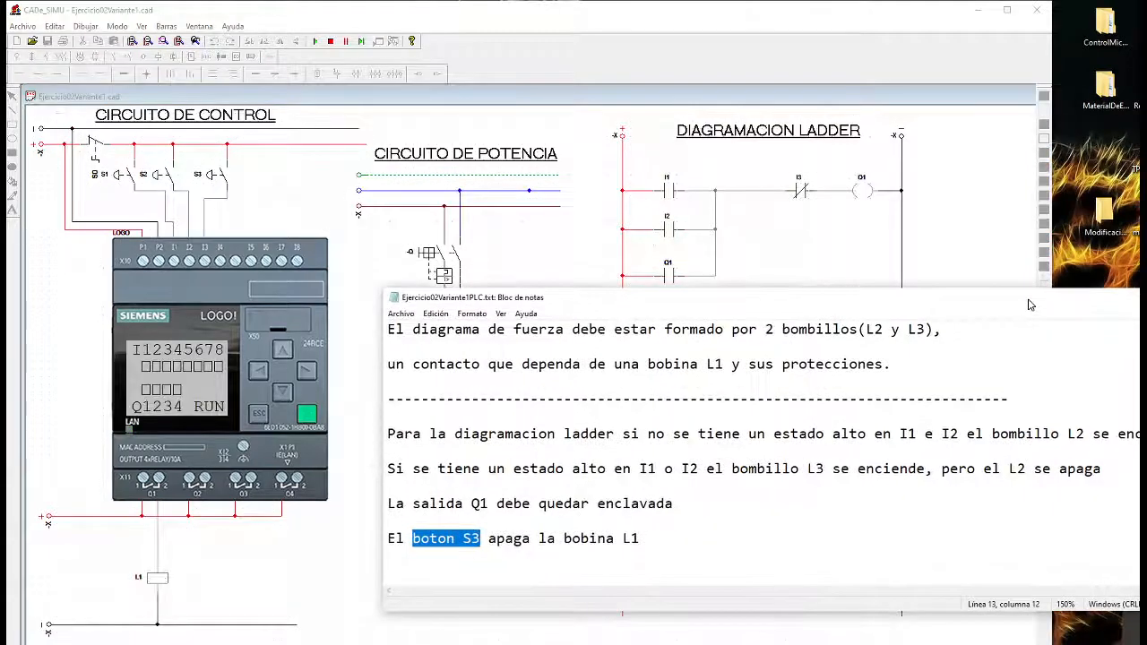
- Uncover the Tablero panel, actuate S1 in the running simulation, and bring the notes back to check the Q1 latching requirement
drag(1029, 300, 1033, 309)
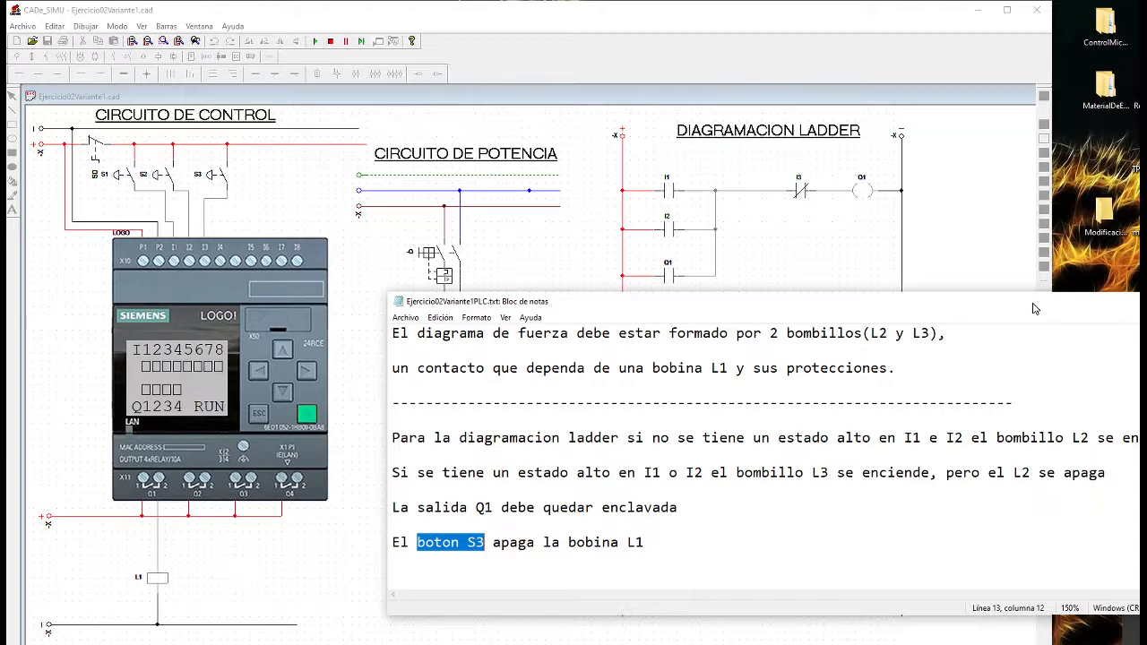
drag(1034, 308, 1033, 309)
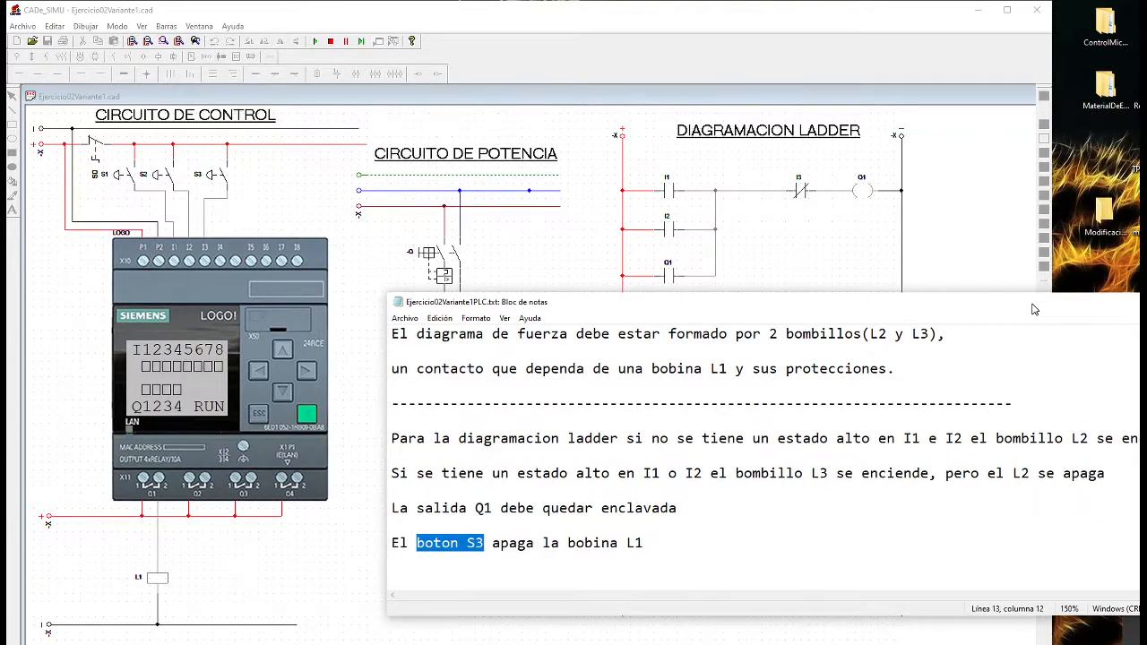
mouse_move(1034, 309)
mouse_down()
mouse_move(1073, 527)
mouse_move(1030, 433)
mouse_move(1068, 446)
mouse_move(1082, 380)
mouse_move(1146, 420)
mouse_move(1144, 433)
mouse_up()
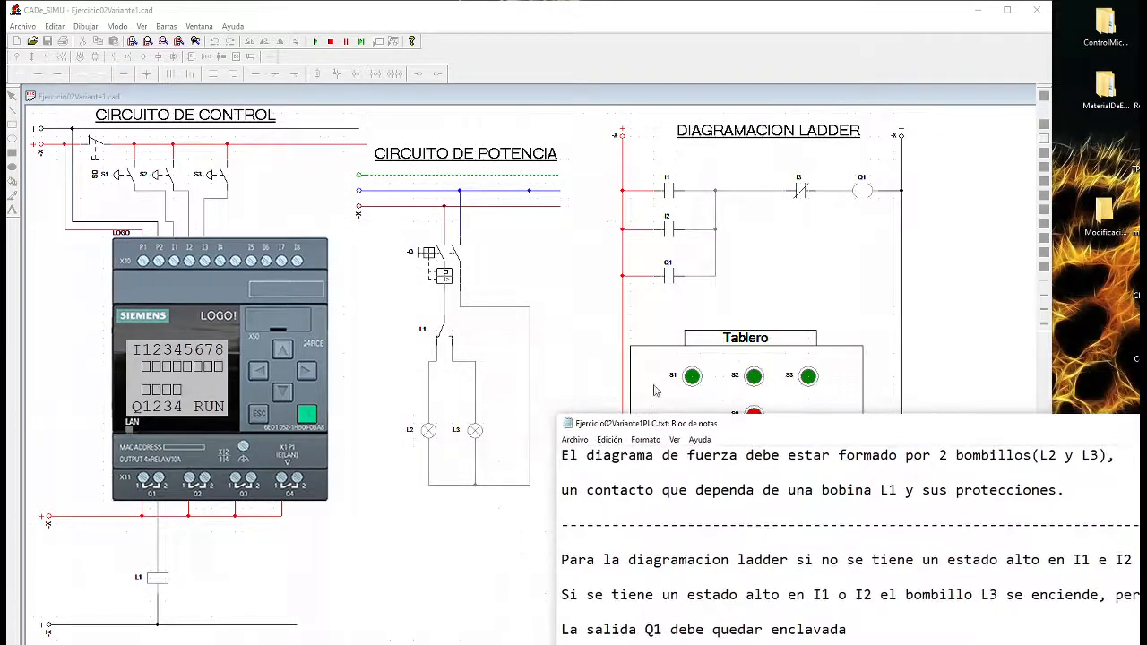
click(701, 377)
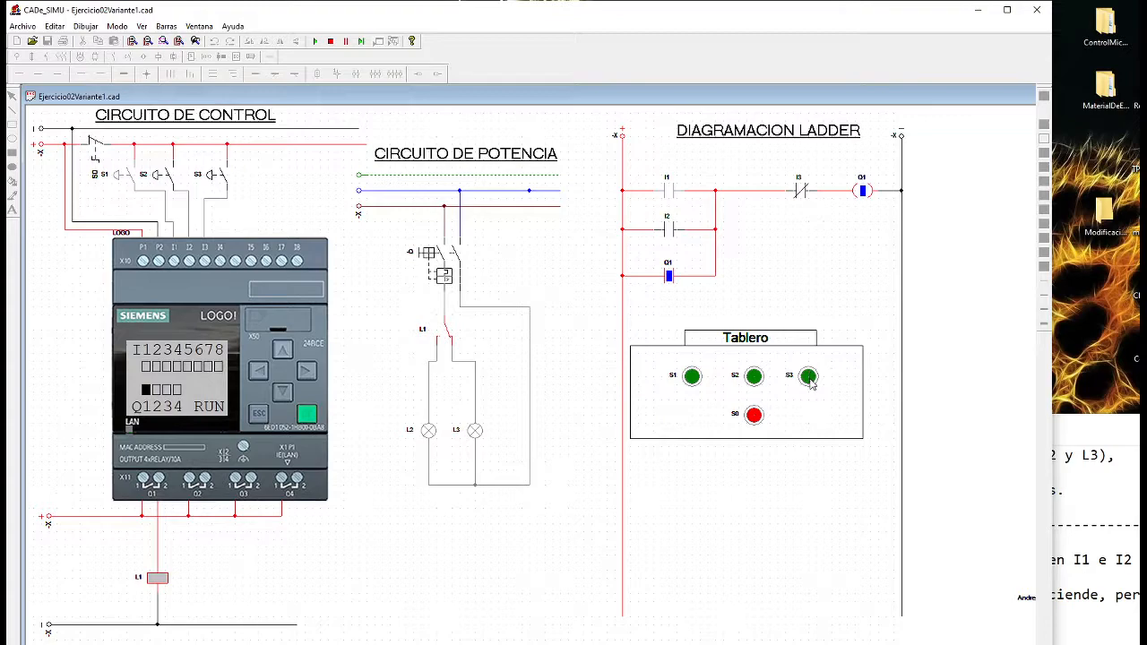
drag(1120, 439, 1092, 375)
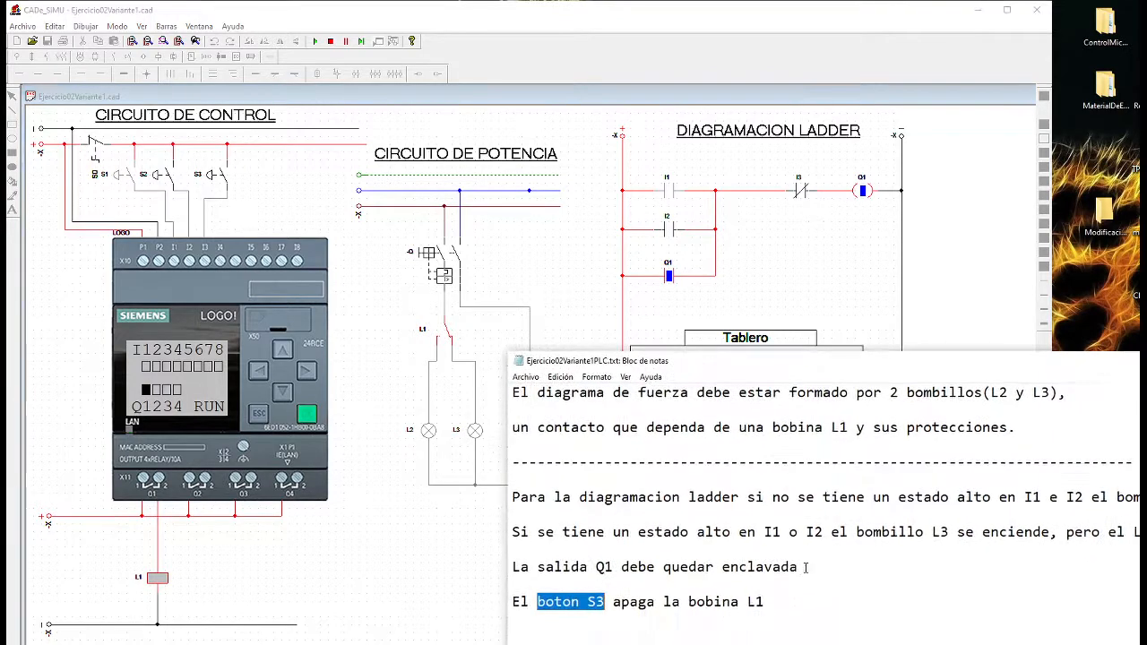
- Move the notes clear of the Tablero panel and test the Q1 latch in the simulation by actuating S3, S2 and S3 again
drag(695, 364, 742, 488)
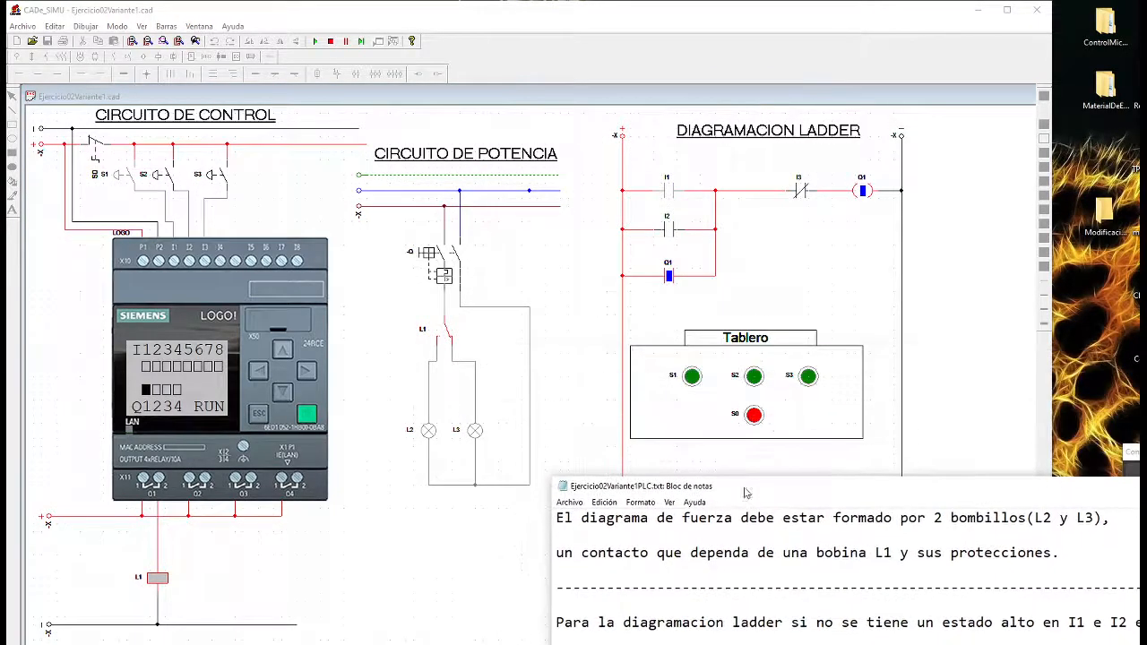
click(809, 380)
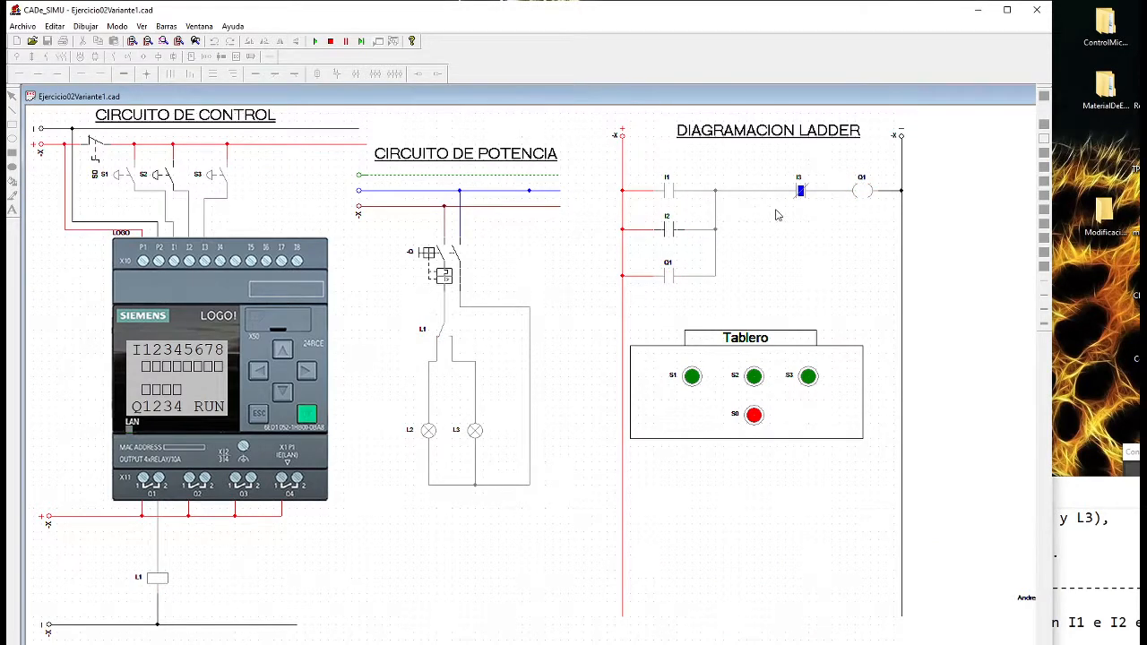
click(755, 381)
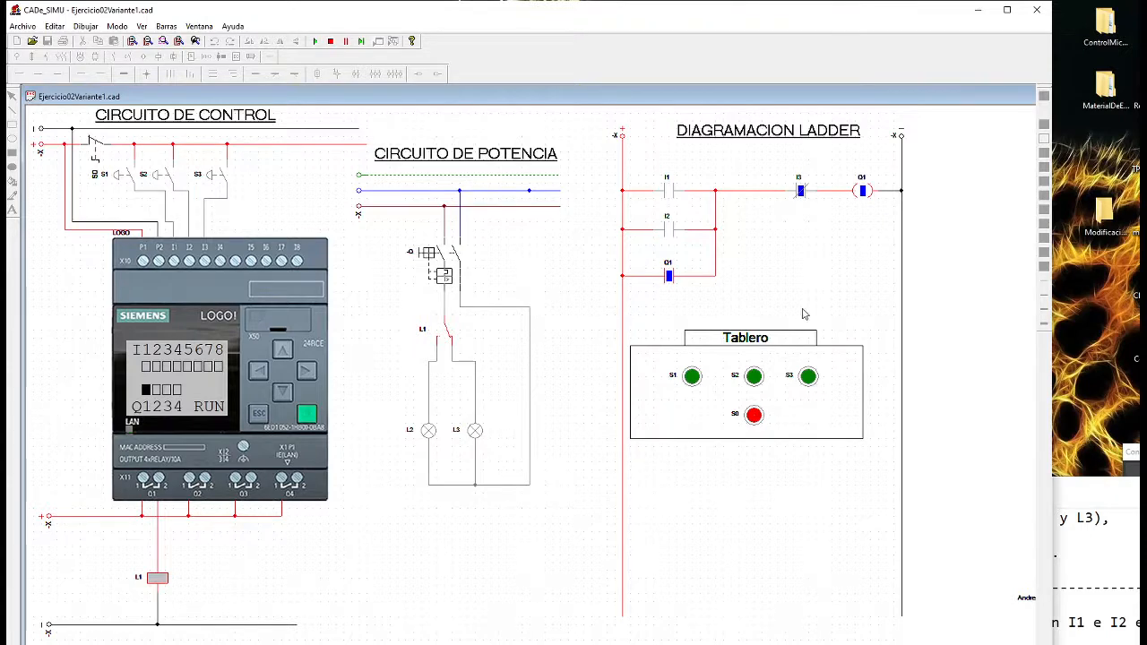
click(810, 377)
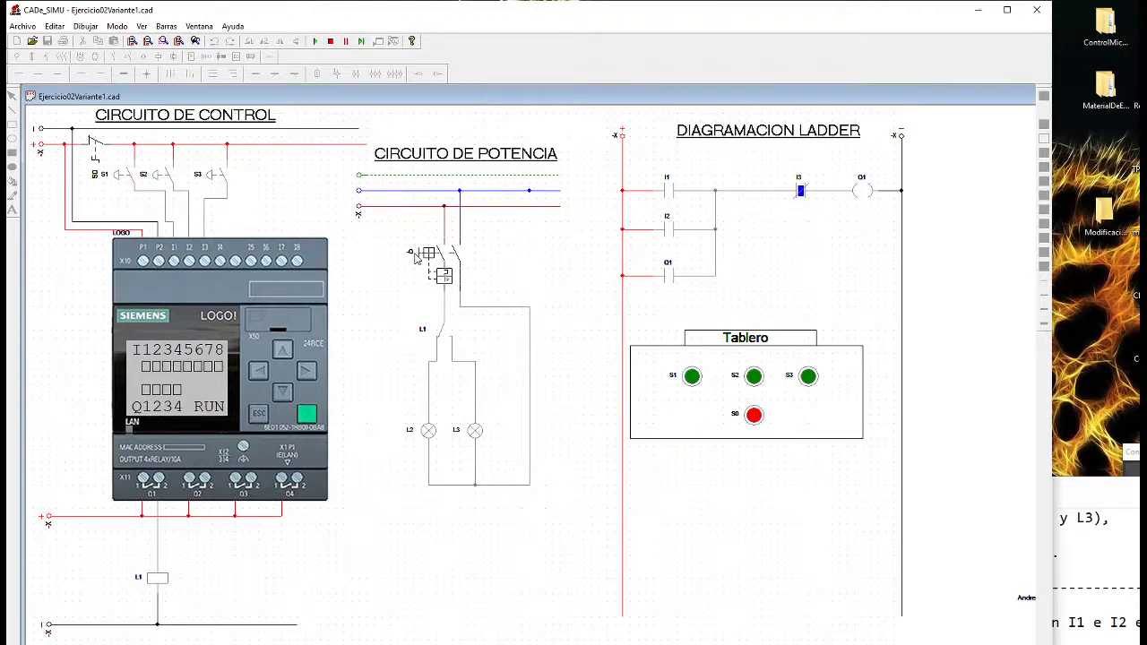
- Close the power circuit's breaker and test lamps L2 and L3 by actuating S1, S3, S2 and S3 on the Tablero panel
click(417, 254)
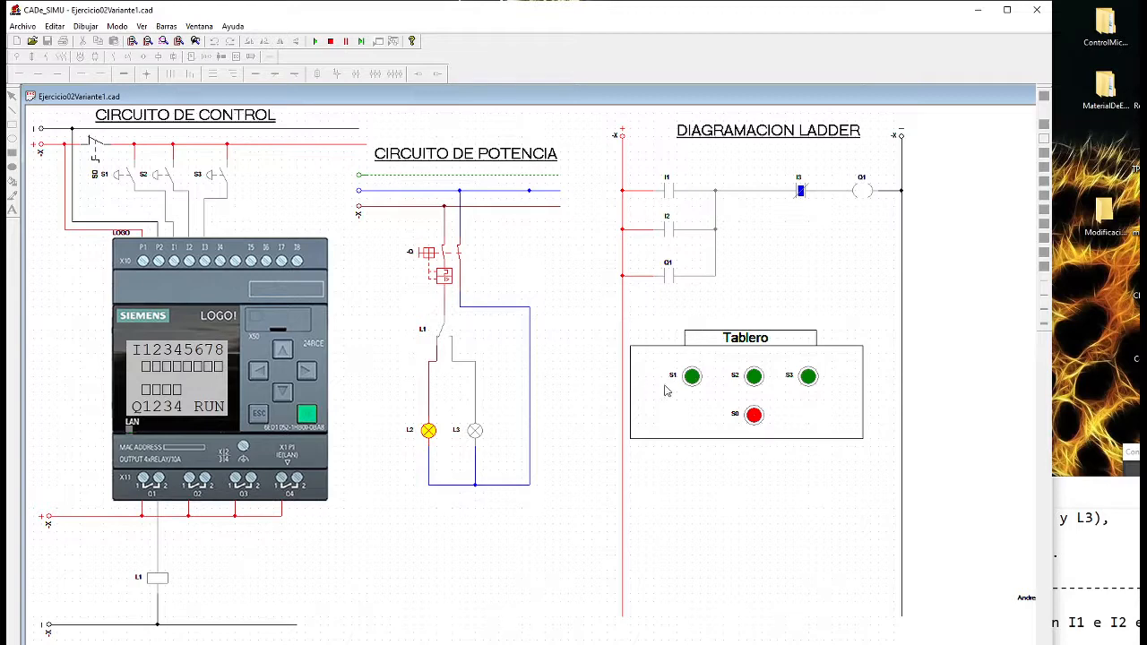
click(692, 378)
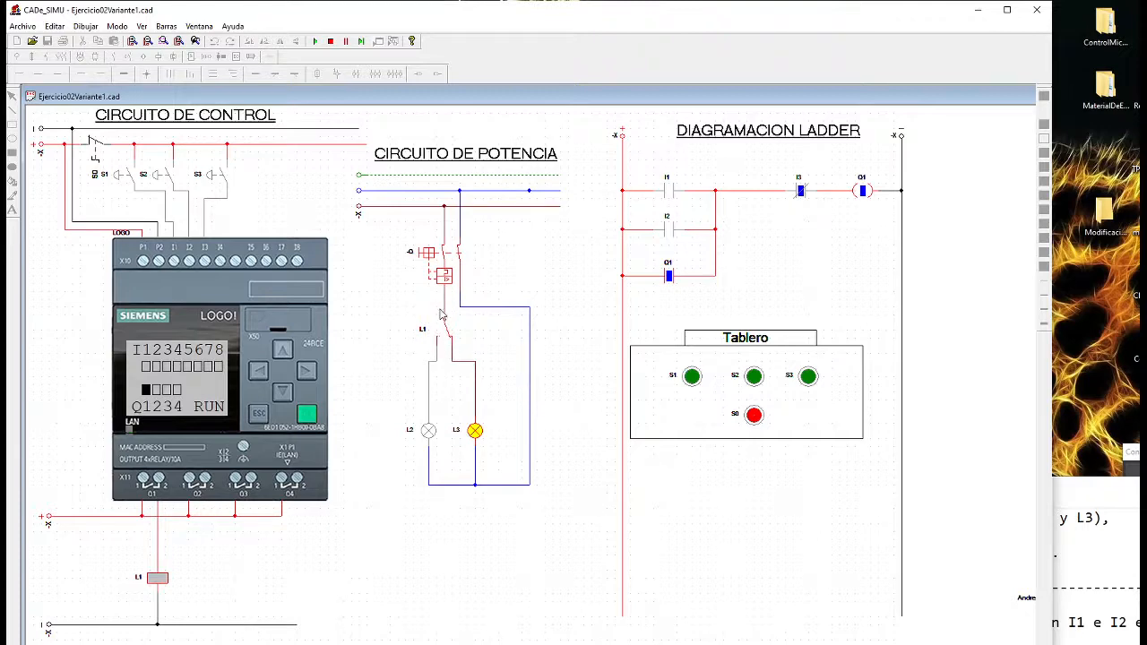
click(808, 376)
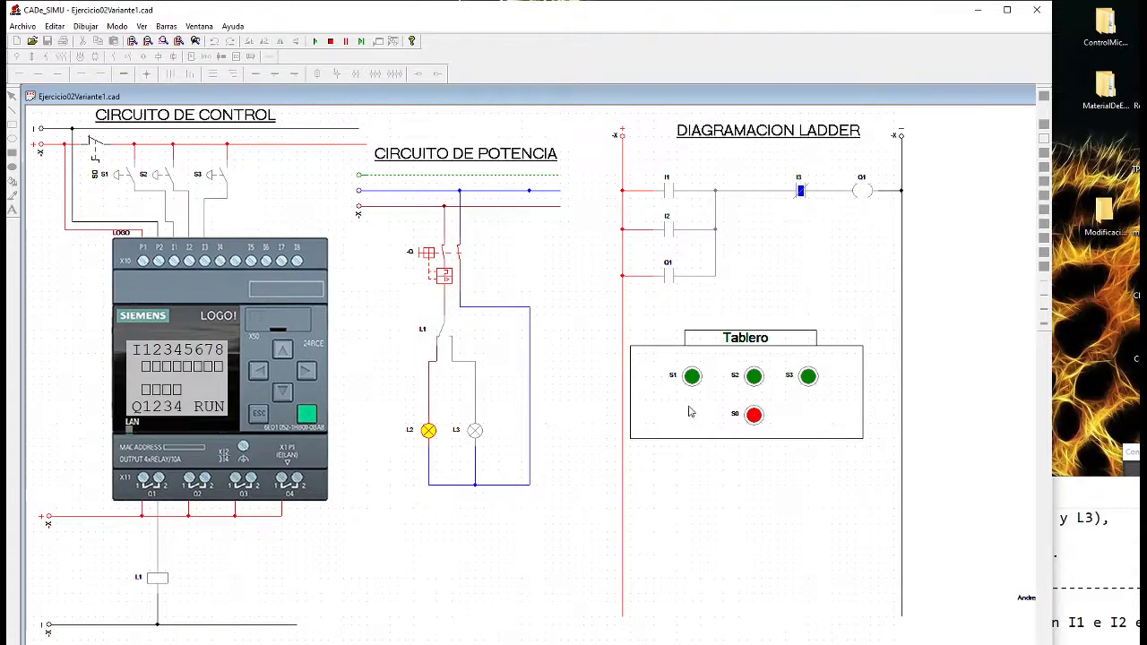
click(755, 380)
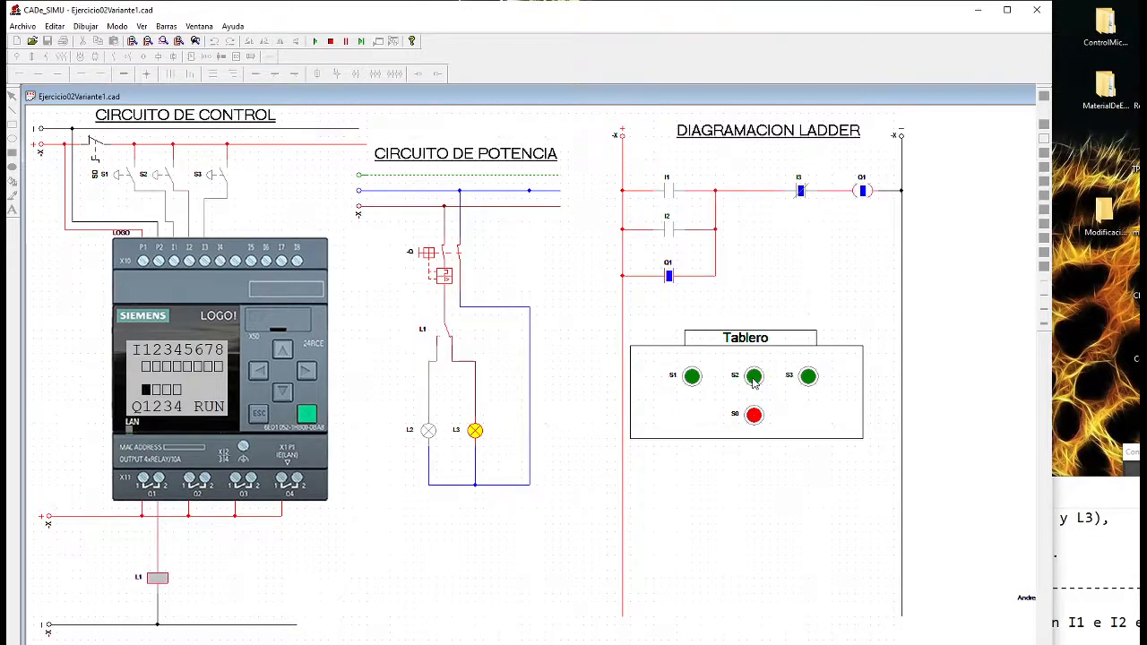
click(808, 377)
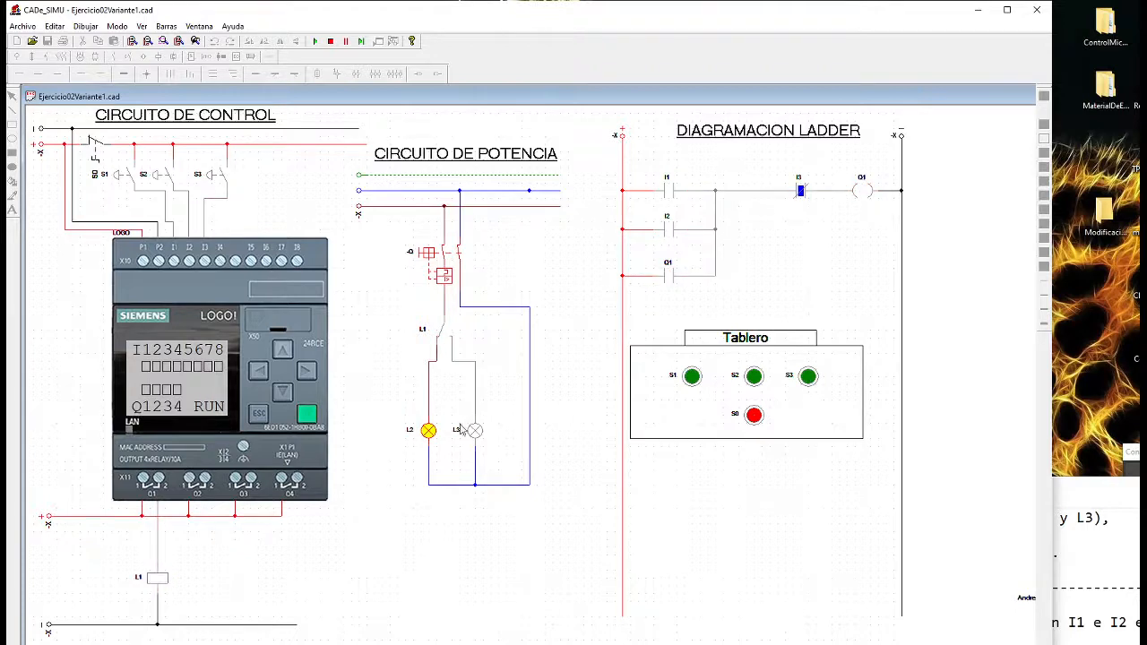